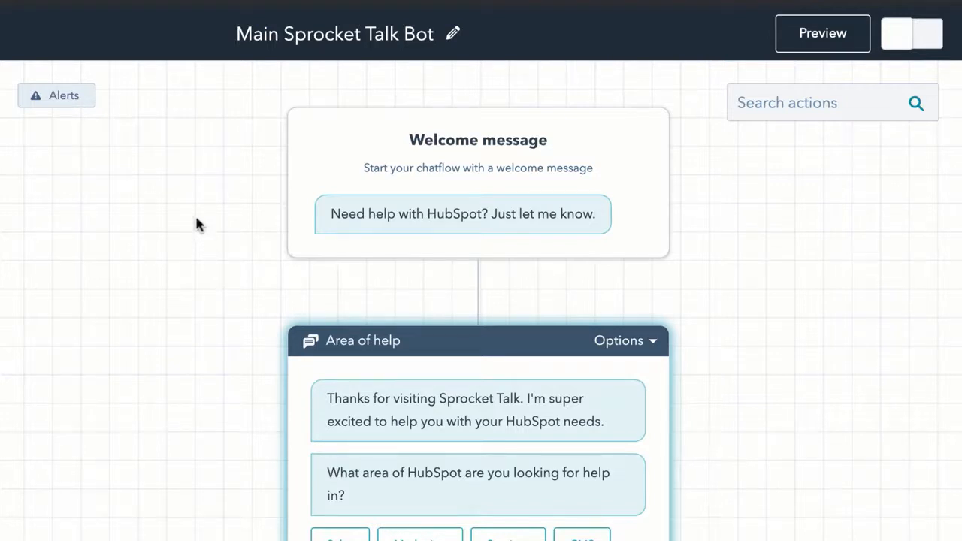
# Step: Review the Welcome message settings, then close its panel
pyautogui.click(428, 165)
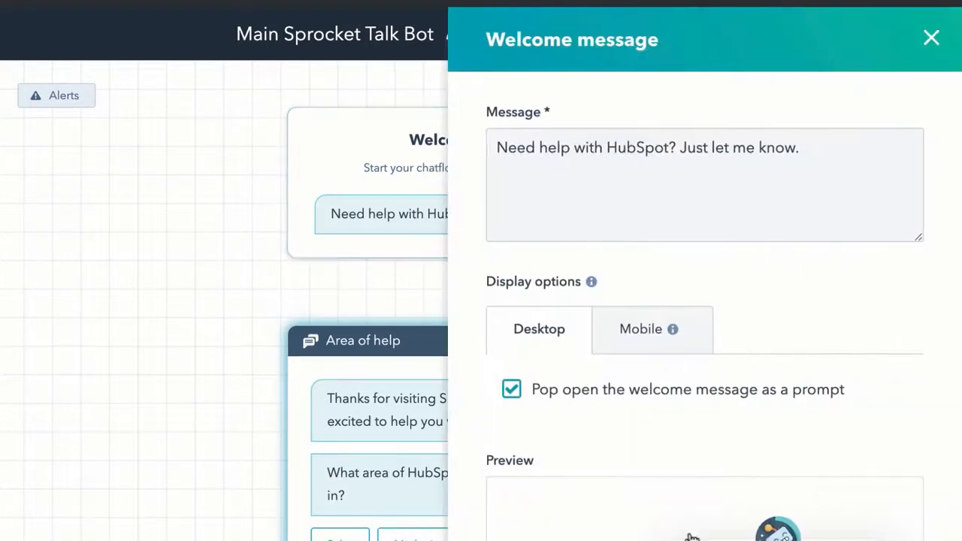
pyautogui.scroll(-3, 693, 533)
pyautogui.scroll(3, 932, 45)
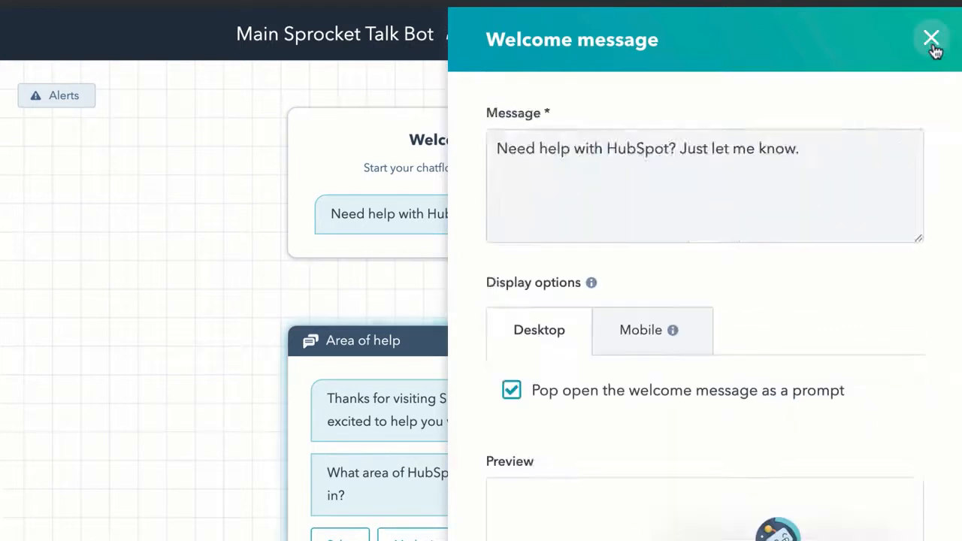
pyautogui.click(931, 39)
# Step: Jump to the HubSpot sales start branch's Sales Name Interaction step
pyautogui.scroll(-3, 509, 185)
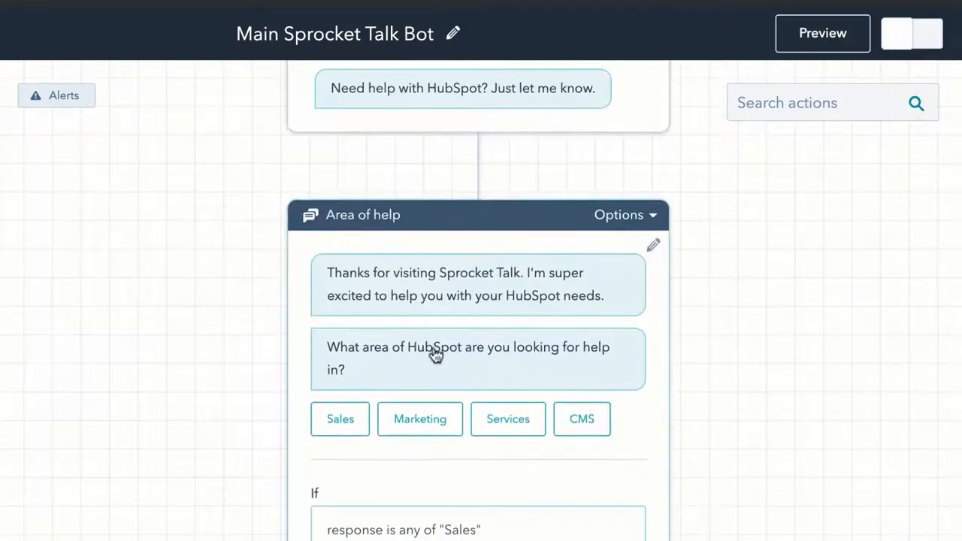
pyautogui.scroll(-2, 436, 275)
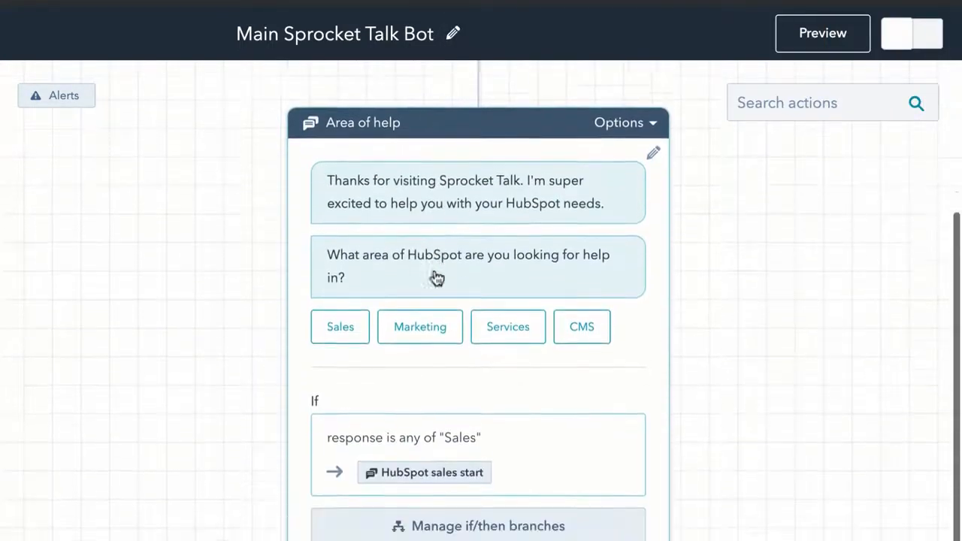
pyautogui.scroll(-1, 436, 277)
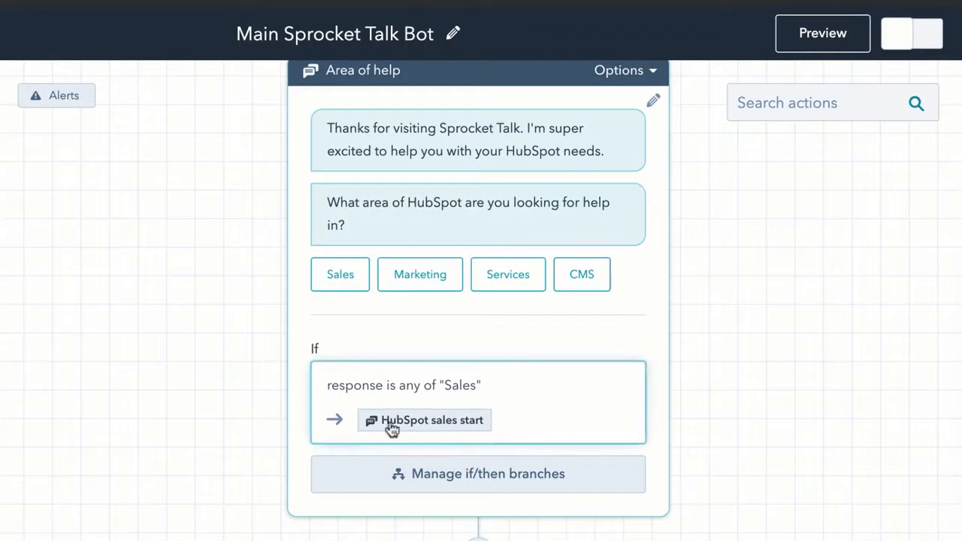
pyautogui.click(431, 424)
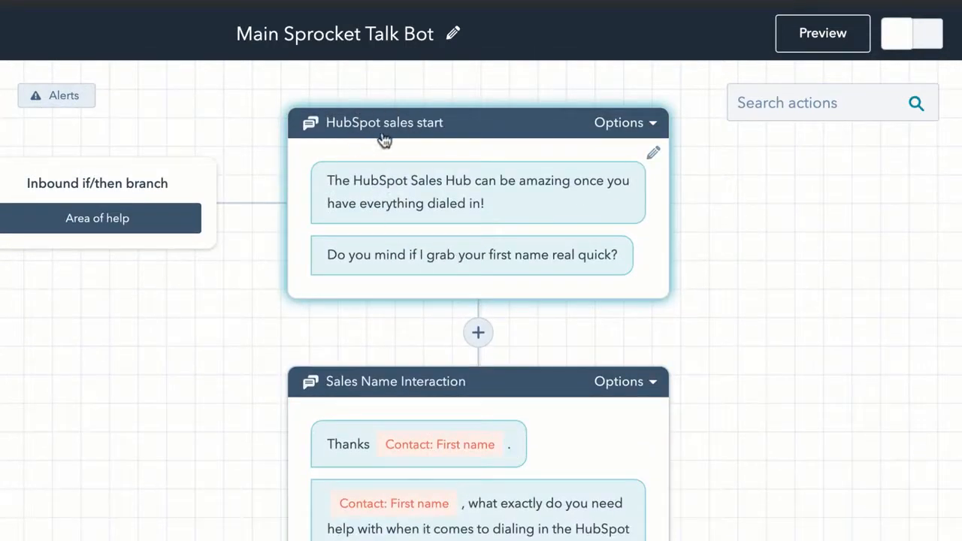
pyautogui.scroll(-2, 451, 338)
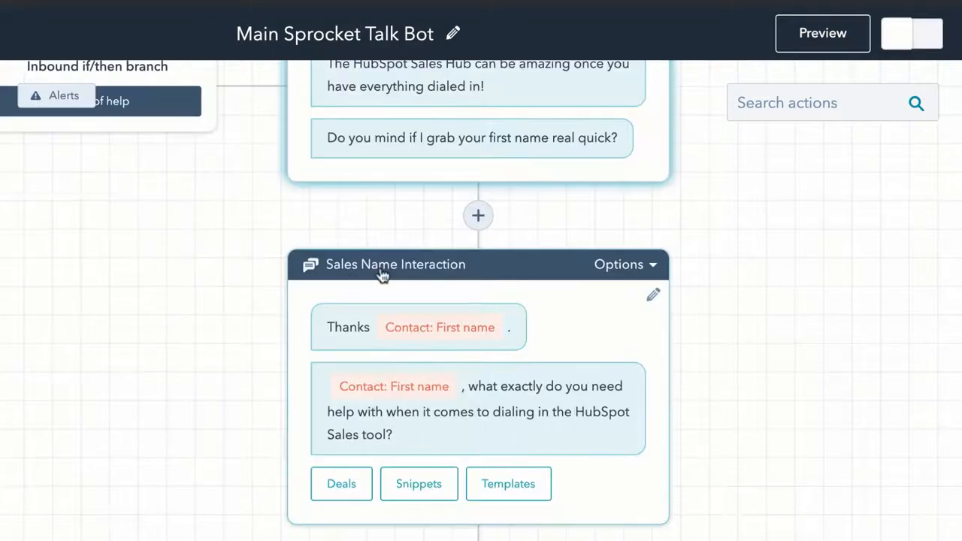
pyautogui.scroll(-1, 514, 430)
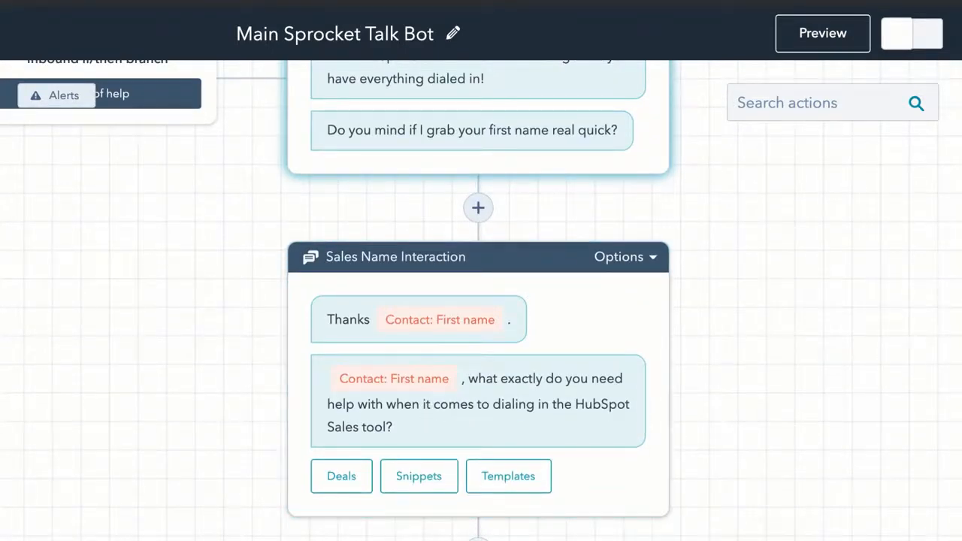
# Step: Look through the add-action list below Sales Name Interaction, closing it without adding anything
pyautogui.click(478, 539)
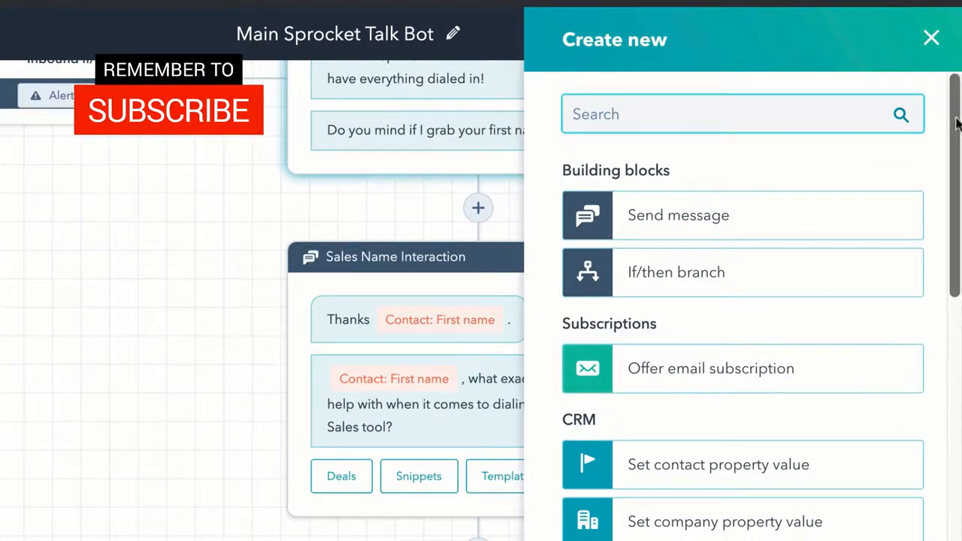
pyautogui.click(932, 38)
pyautogui.scroll(1, 421, 376)
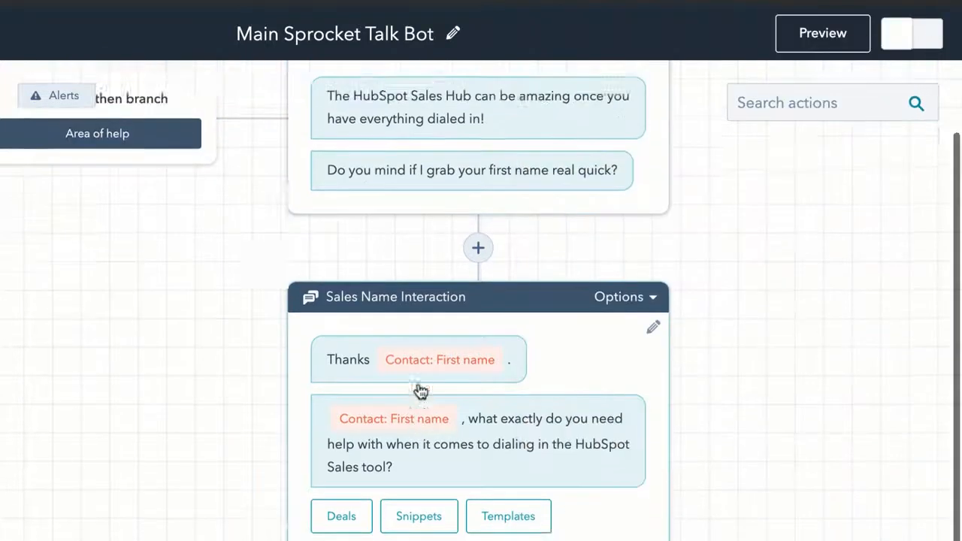
pyautogui.scroll(2, 422, 391)
pyautogui.scroll(-1, 421, 392)
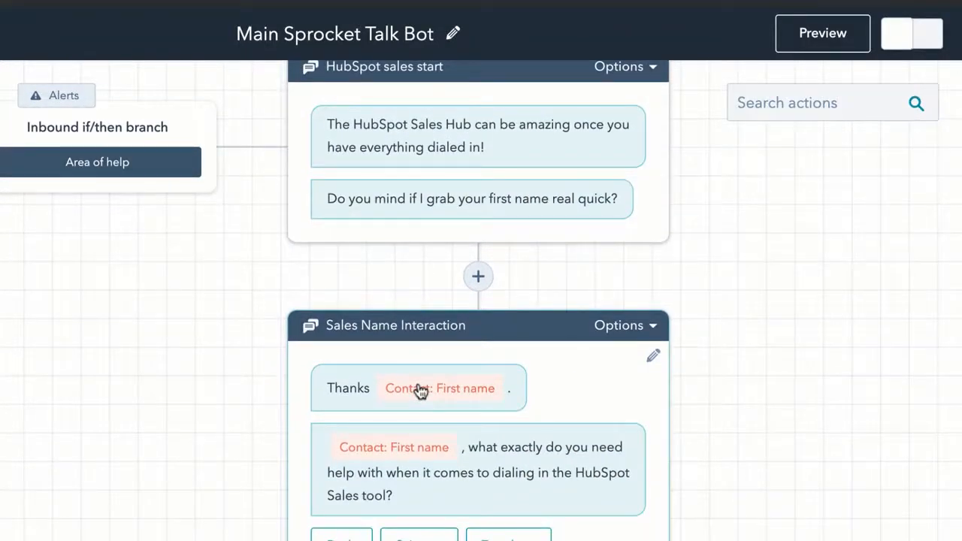
pyautogui.scroll(-1, 420, 391)
pyautogui.scroll(-1, 421, 391)
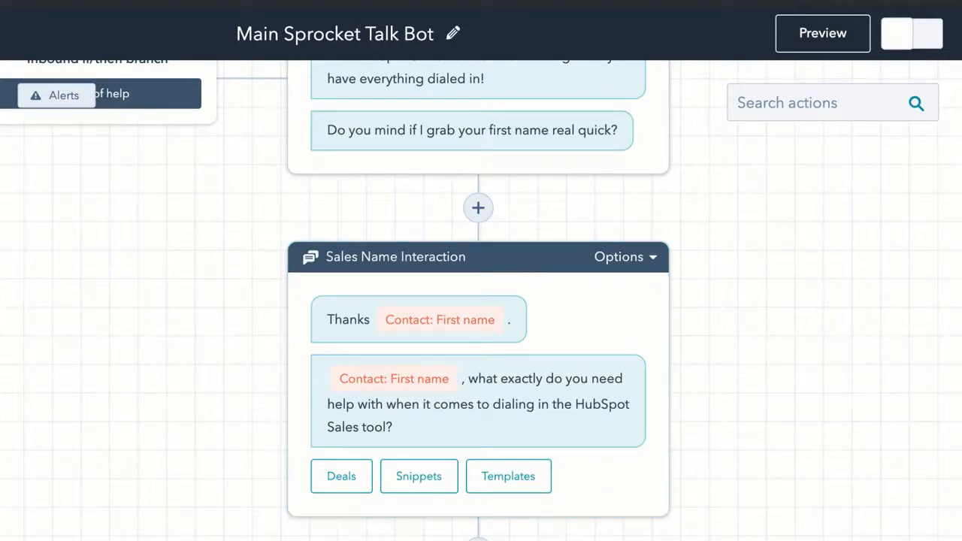
# Step: Add a message step named 'email collection' asking 'Can we please know your email?'
pyautogui.click(479, 539)
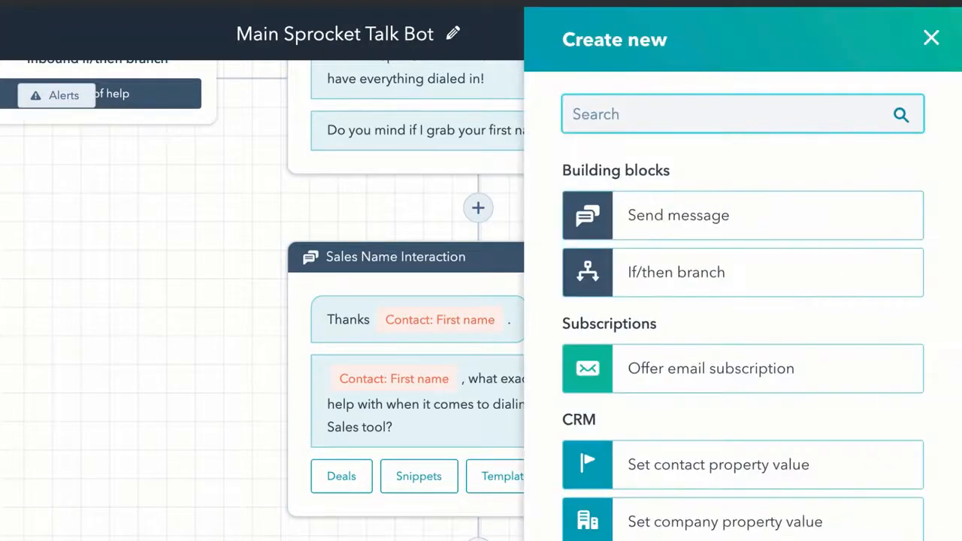
pyautogui.click(691, 221)
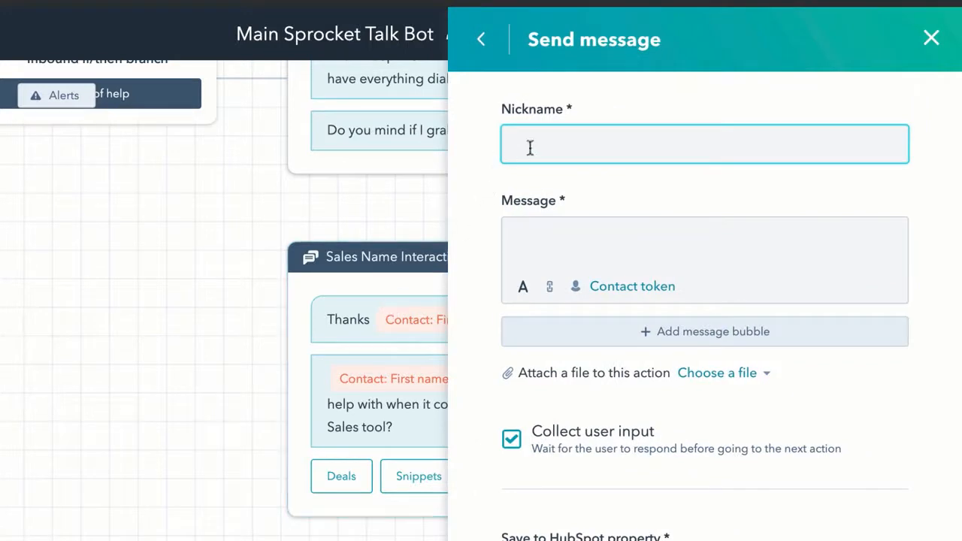
pyautogui.write('email collection')
pyautogui.click(549, 260)
pyautogui.write('Can w')
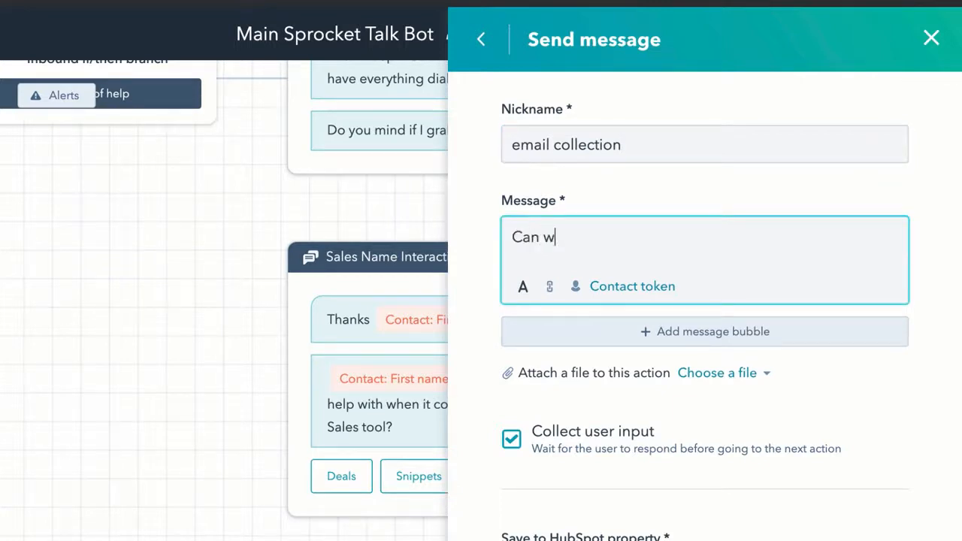
pyautogui.write('e please kno')
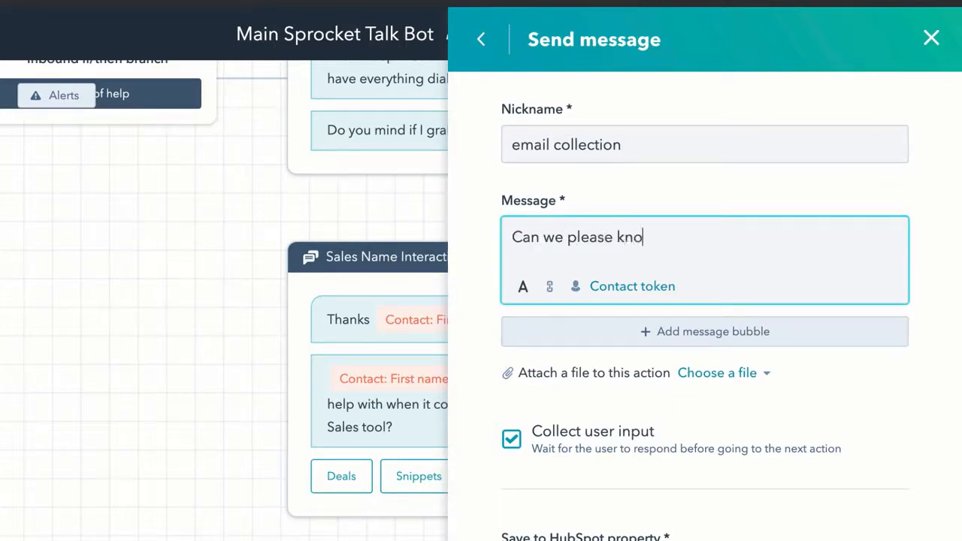
pyautogui.write('w your email?')
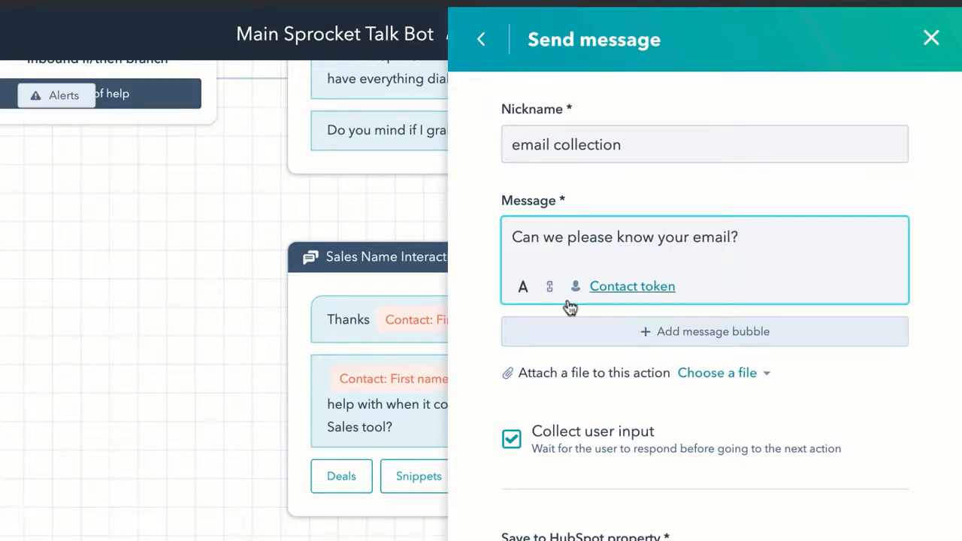
# Step: Save the visitor's answer to the Email property, skipping the step if Email is known
pyautogui.scroll(-1, 569, 305)
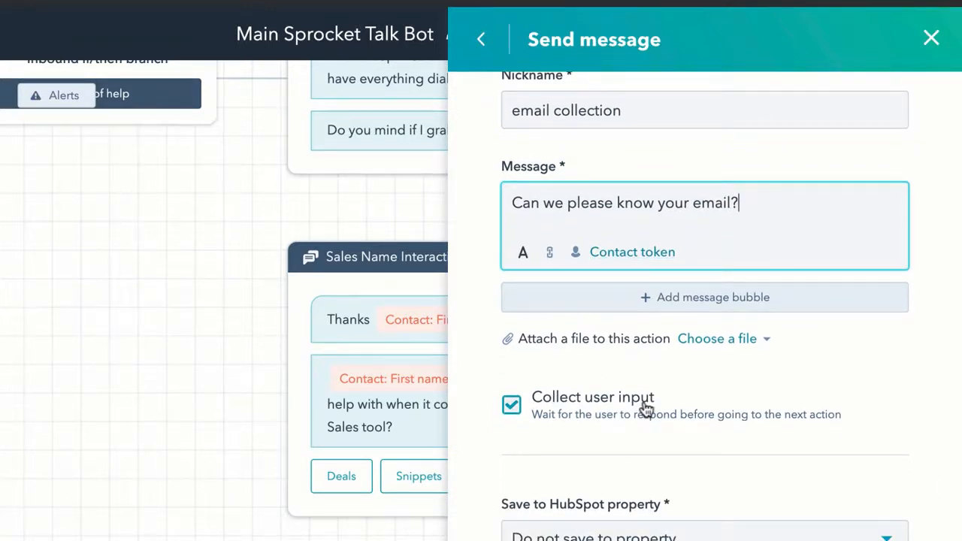
pyautogui.scroll(-2, 644, 408)
pyautogui.click(617, 435)
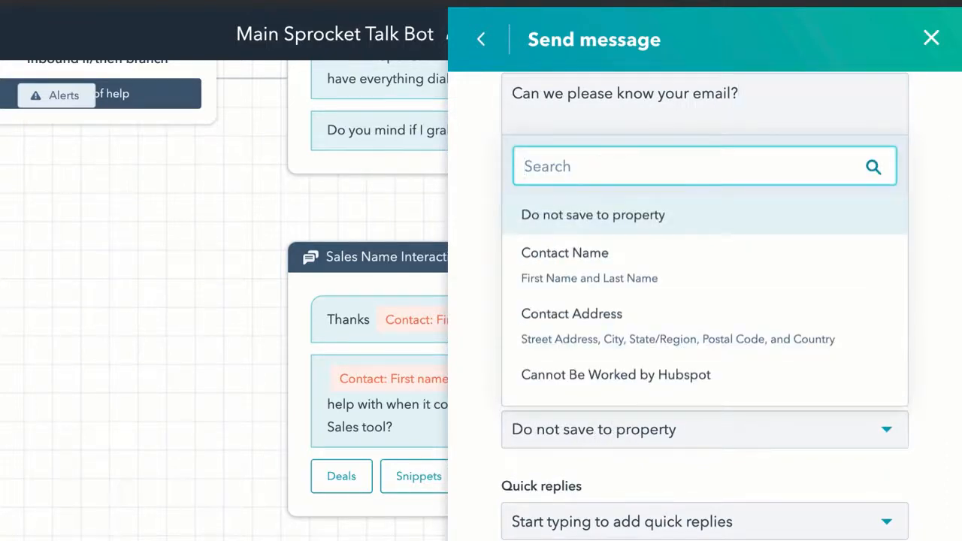
pyautogui.write('email')
pyautogui.click(550, 410)
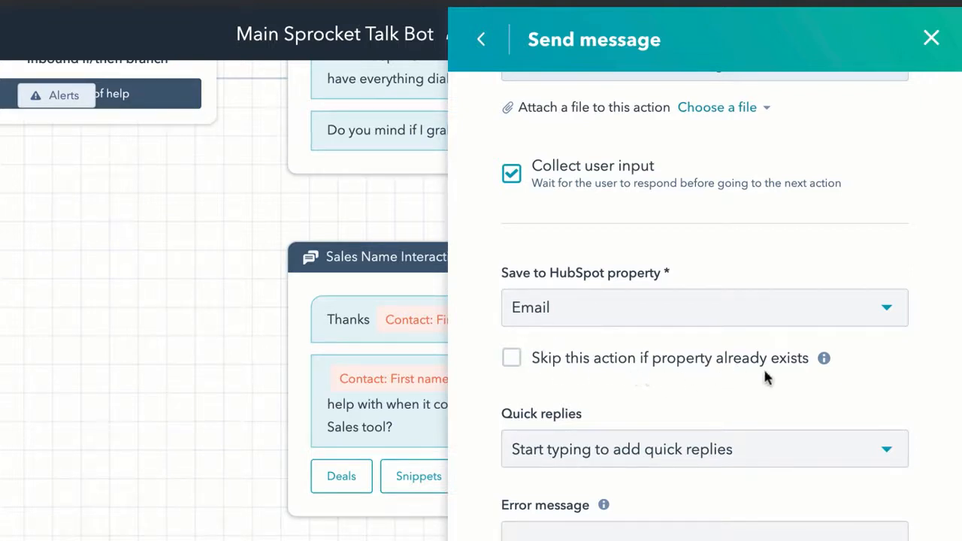
pyautogui.click(514, 361)
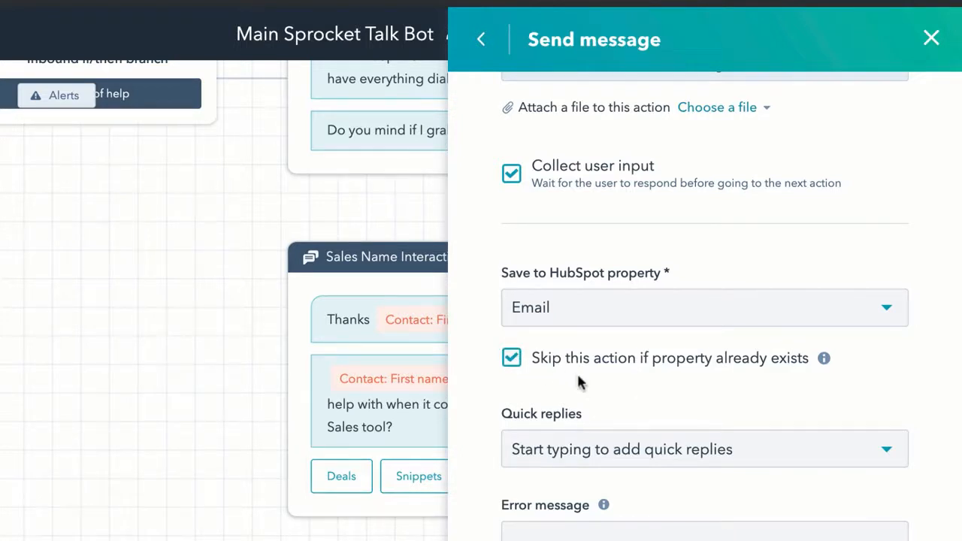
# Step: Set the invalid-email error to 'Sorry that does not look like a valid email to me.'
pyautogui.scroll(-1, 605, 429)
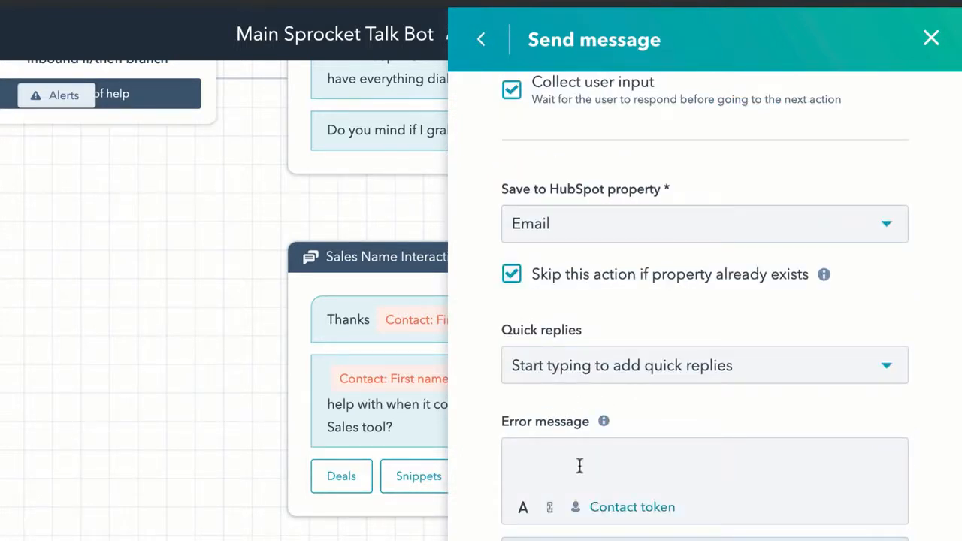
pyautogui.click(580, 466)
pyautogui.write('Sorr')
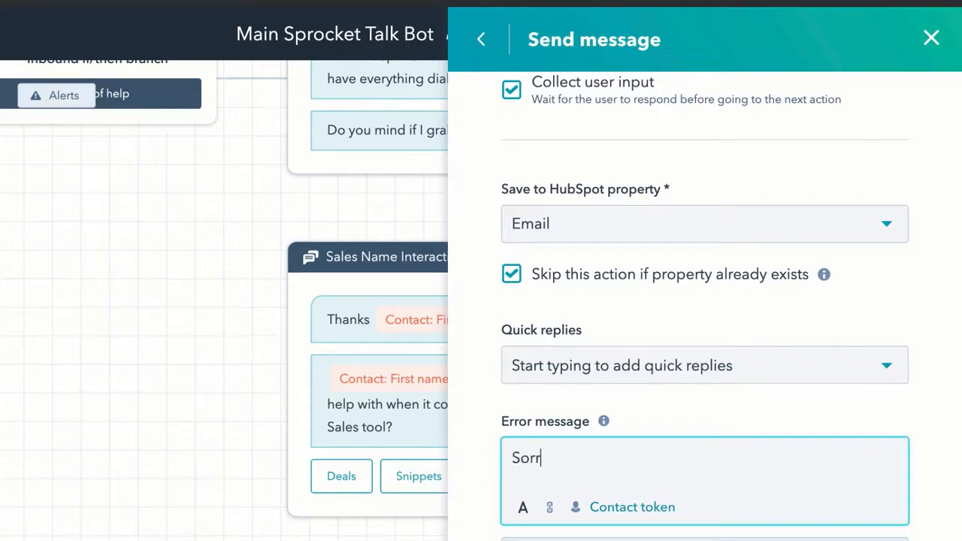
pyautogui.write('y that does ')
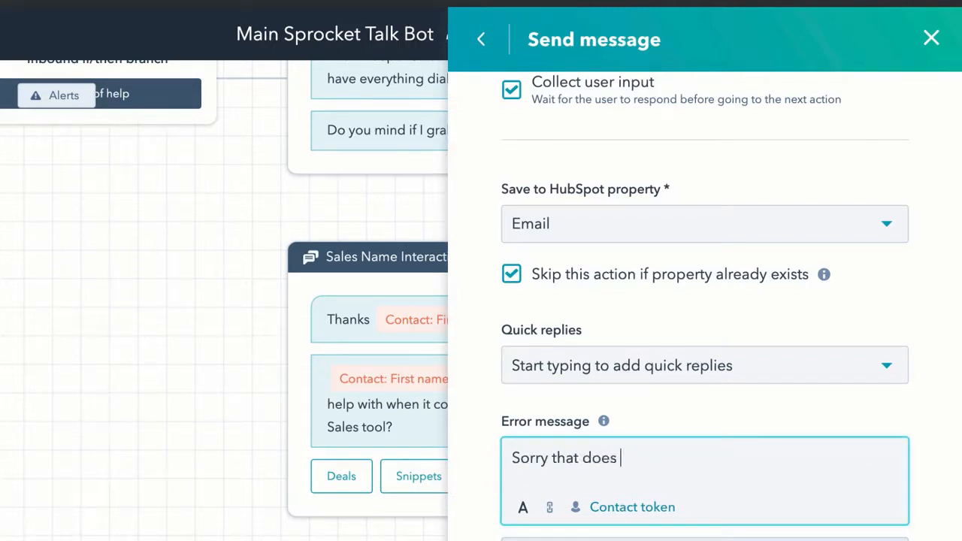
pyautogui.write('not look like a')
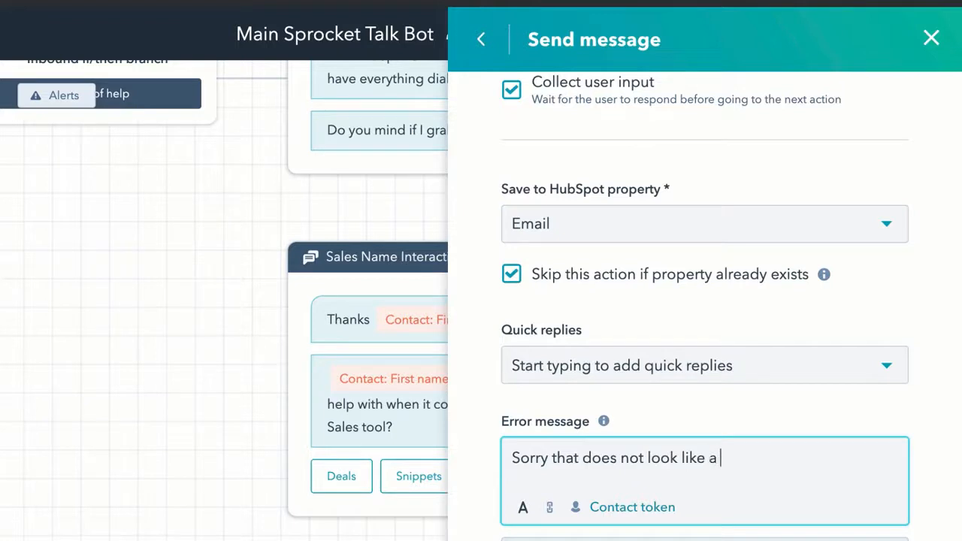
pyautogui.write(' valid email to me.')
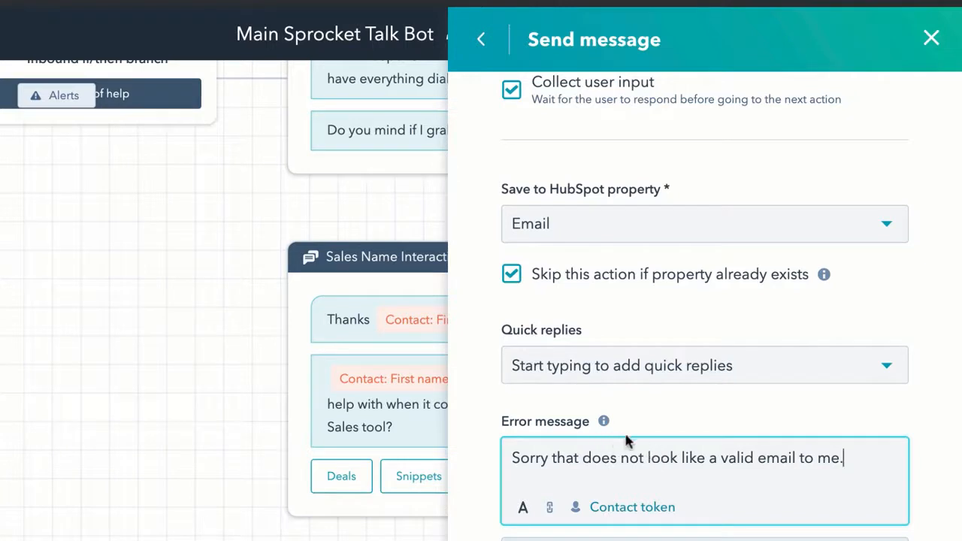
pyautogui.moveTo(604, 424)
pyautogui.click(506, 540)
pyautogui.scroll(-3, 497, 538)
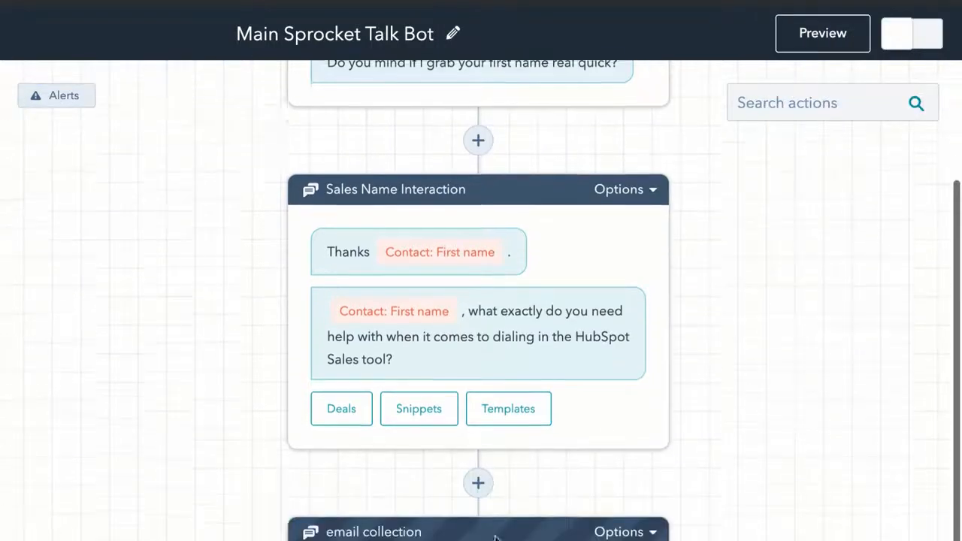
pyautogui.scroll(-1, 497, 539)
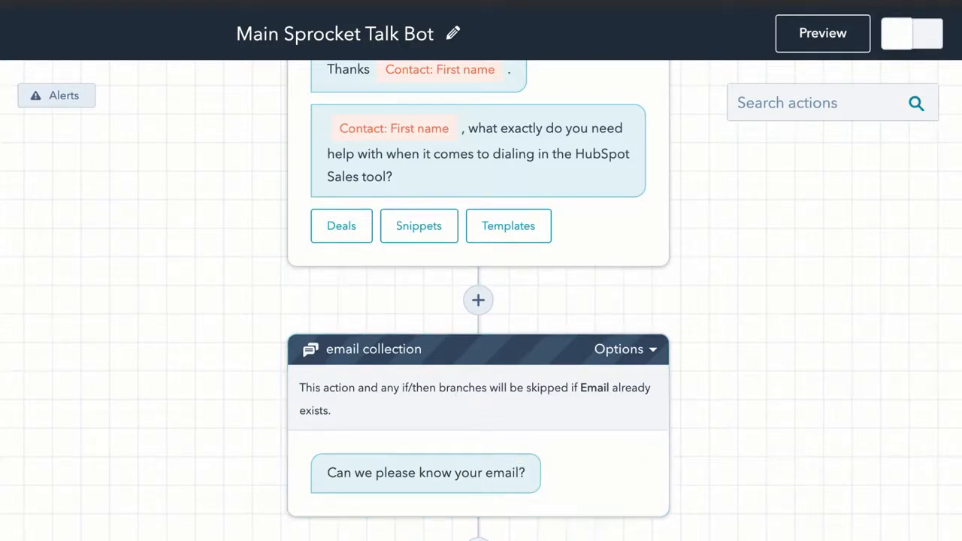
# Step: Add an Offer email subscription action 'Give the subscription offer' asking about future HubSpot tutorials
pyautogui.click(478, 300)
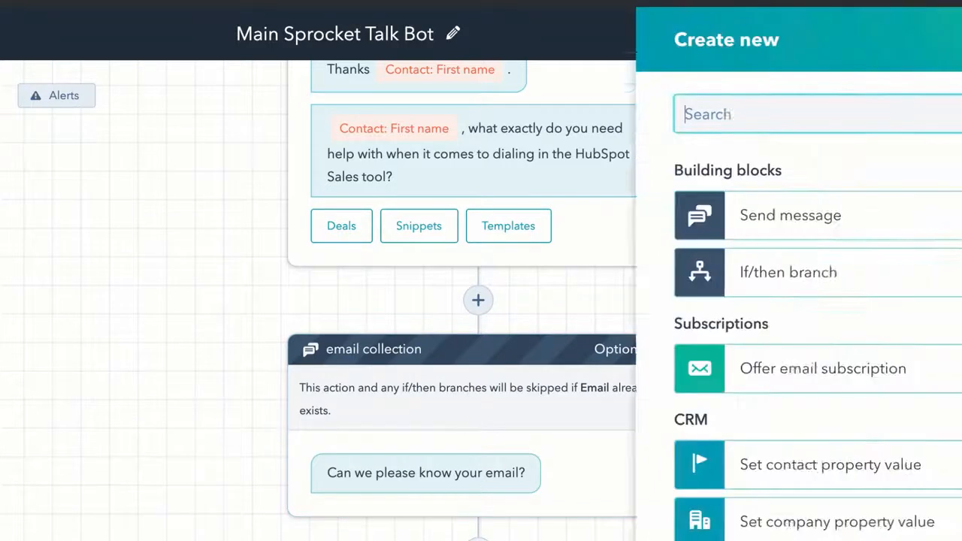
pyautogui.click(690, 375)
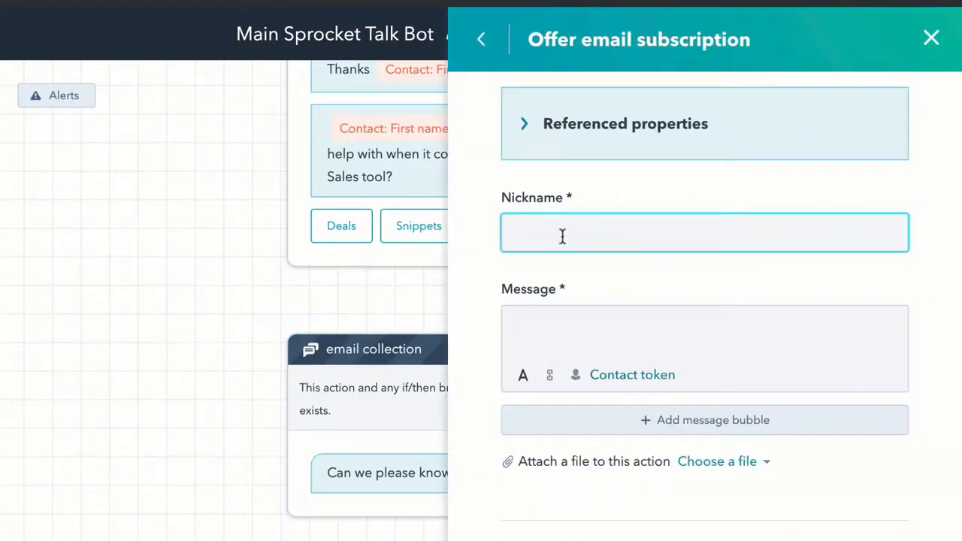
pyautogui.write('Give the subscription offer')
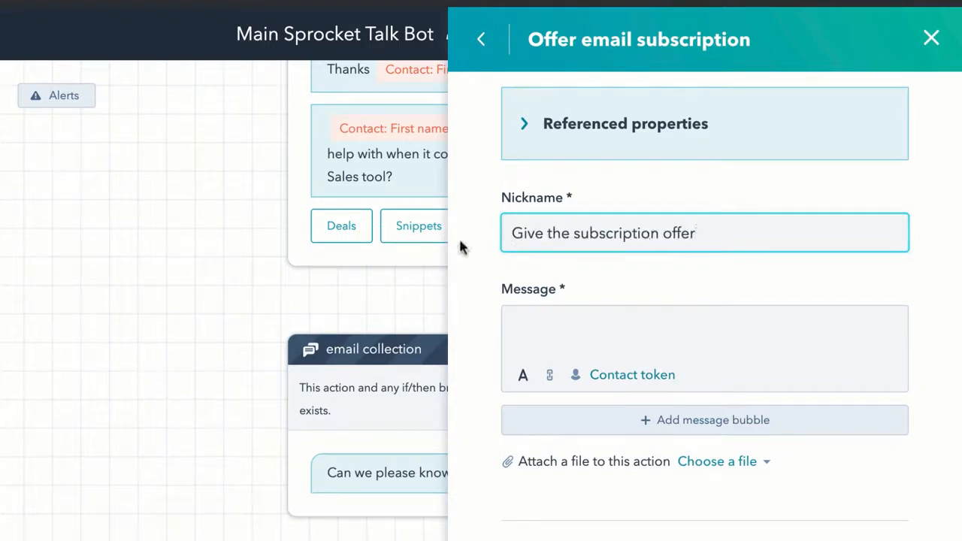
pyautogui.click(542, 332)
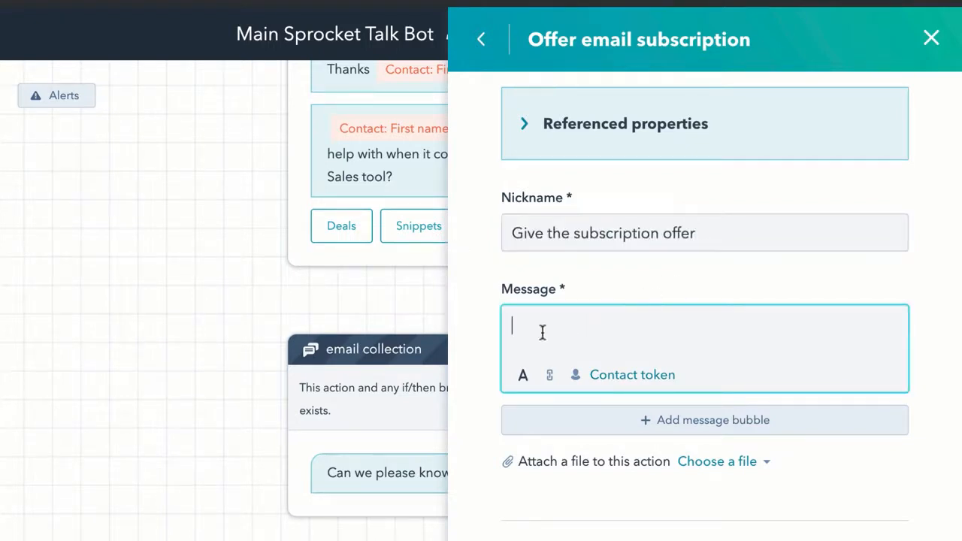
pyautogui.write('Do you want to continue to get helpful HubSpot tutorials in the future?')
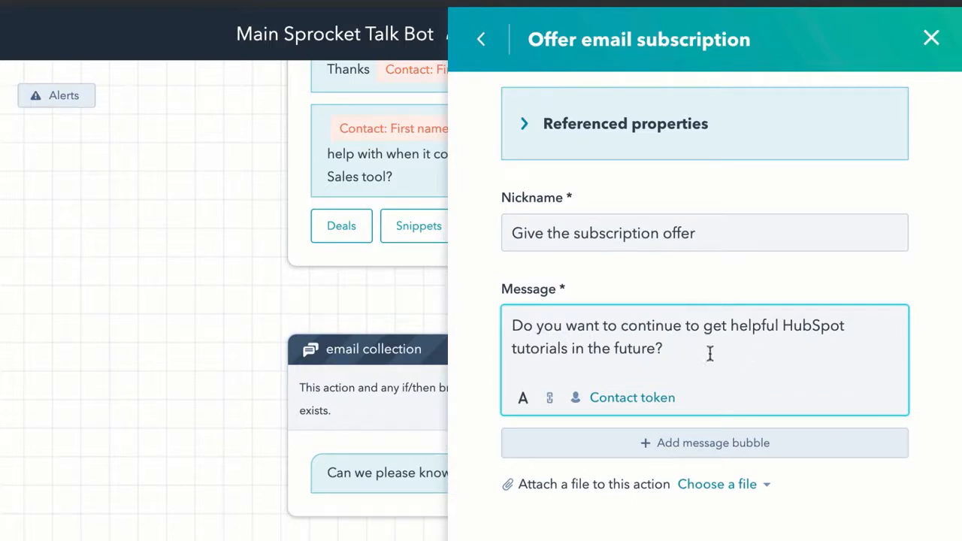
# Step: Select Sprocket Talk as the subscription being offered
pyautogui.scroll(-3, 711, 353)
pyautogui.scroll(-1, 714, 361)
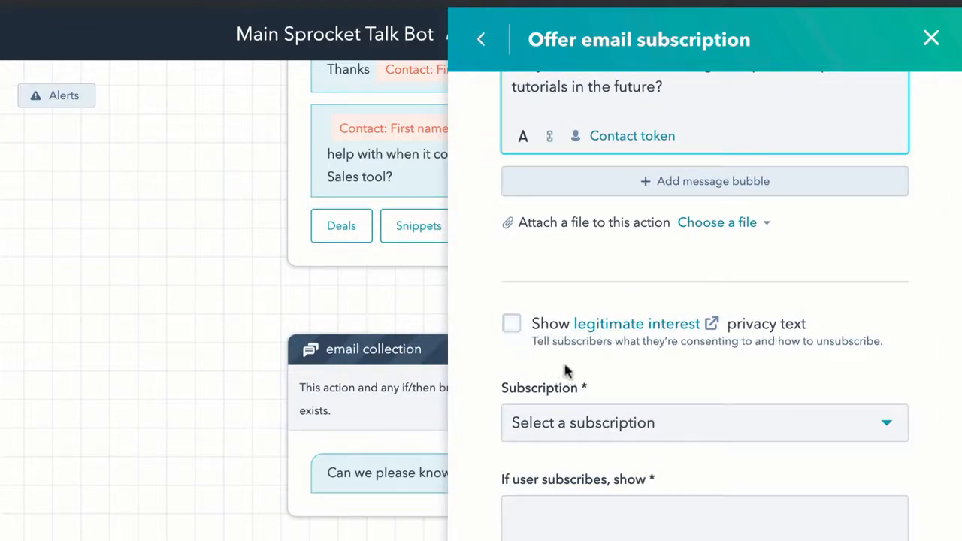
pyautogui.scroll(-2, 574, 374)
pyautogui.click(638, 368)
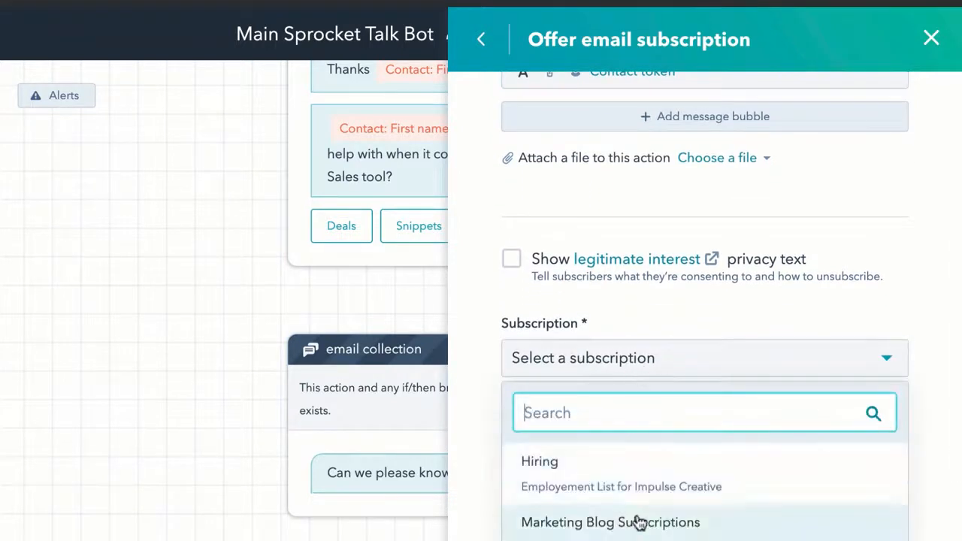
pyautogui.scroll(-4, 638, 521)
pyautogui.scroll(-1, 639, 521)
pyautogui.click(639, 524)
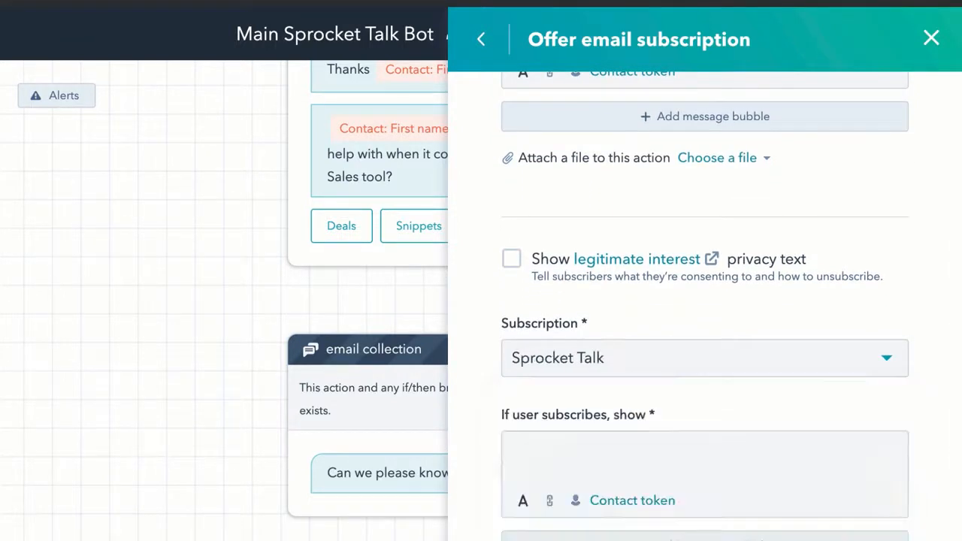
# Step: Paste in the thank-you reply for subscribers and the reply for visitors who decline
pyautogui.scroll(-4, 716, 416)
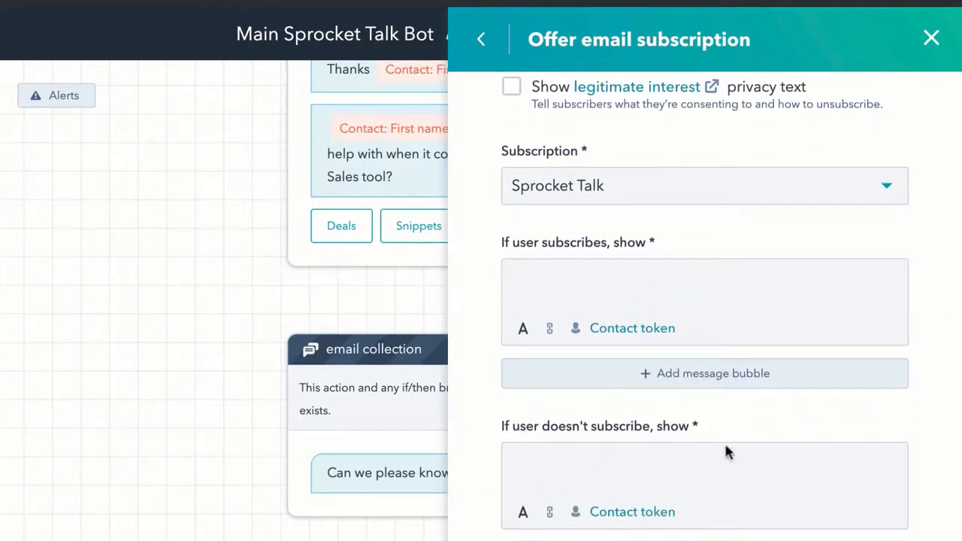
pyautogui.scroll(3, 698, 462)
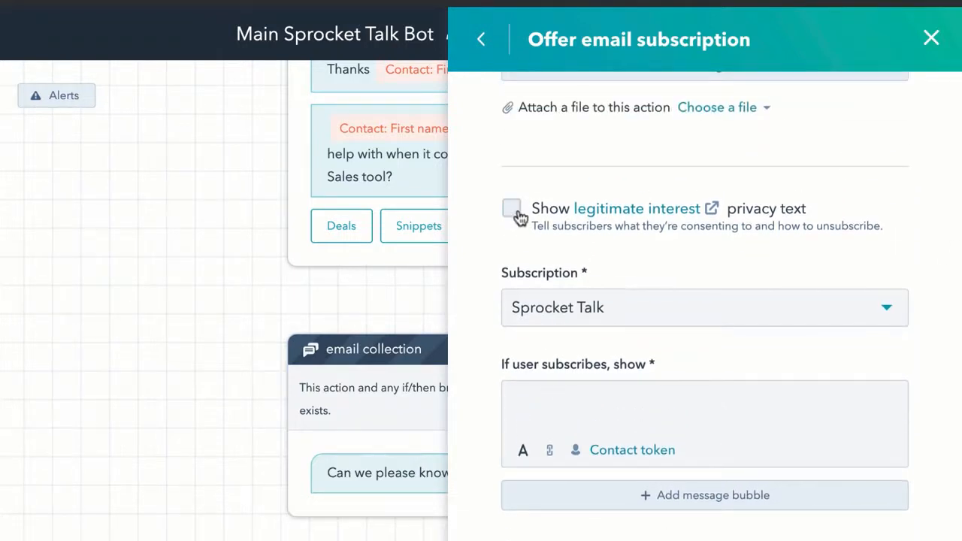
pyautogui.scroll(-1, 560, 399)
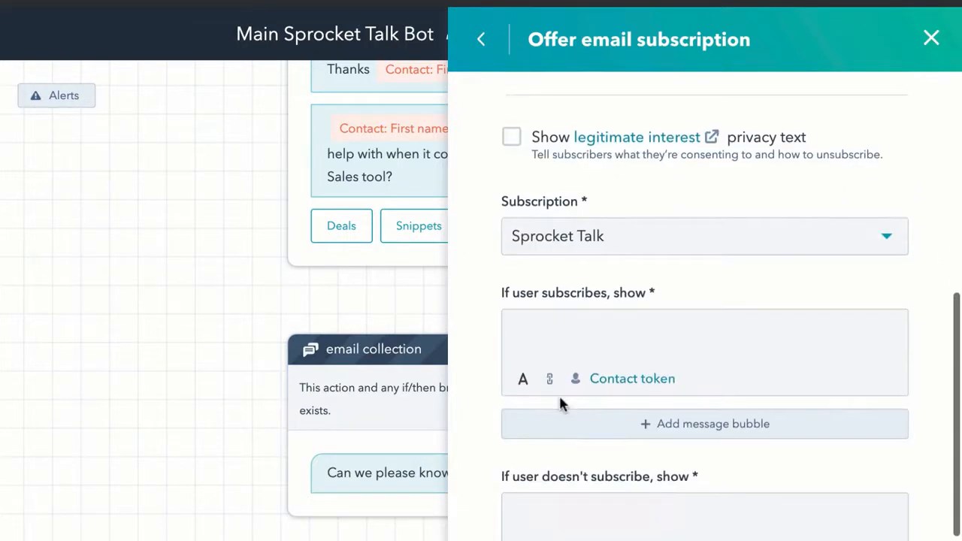
pyautogui.click(522, 328)
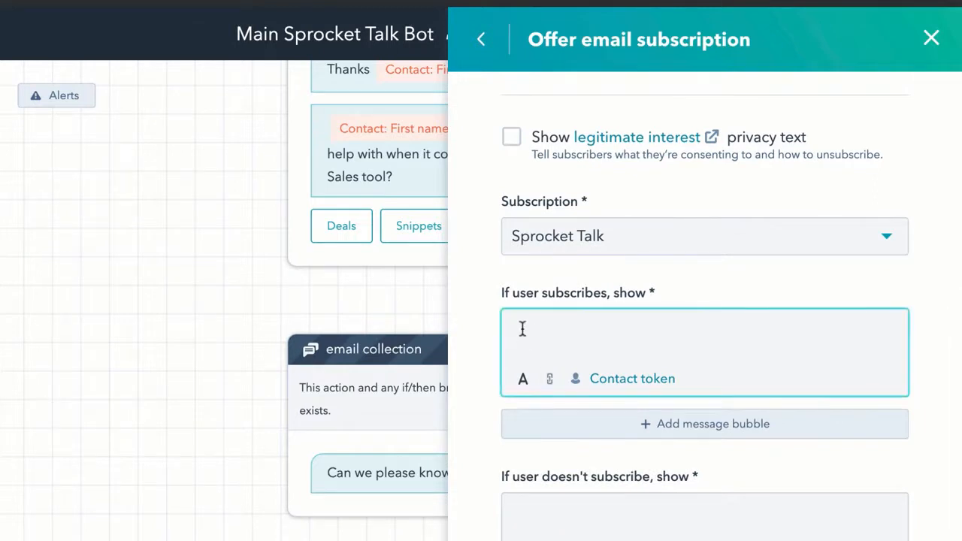
pyautogui.write('Thanks, that is awesome. We will send you great stuff soon.')
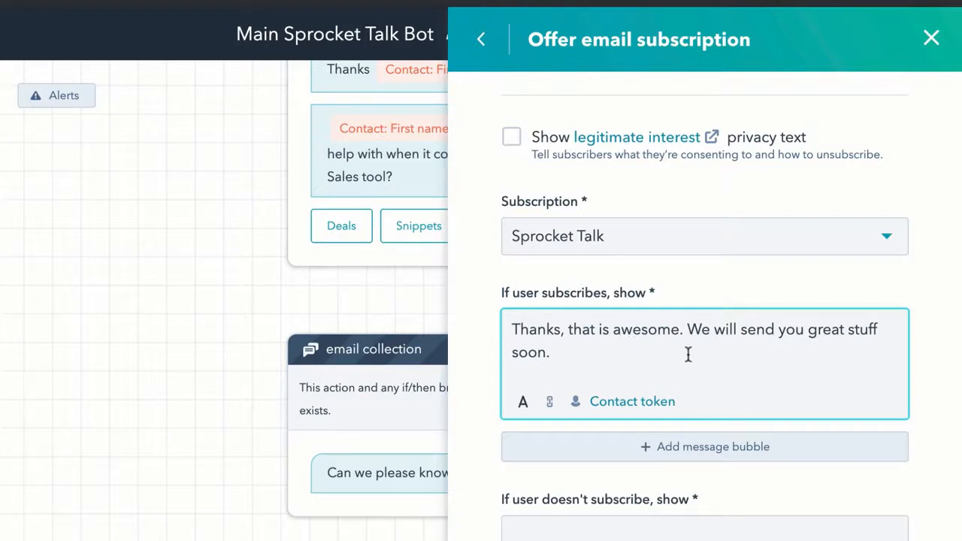
pyautogui.scroll(-1, 688, 354)
pyautogui.scroll(-2, 688, 354)
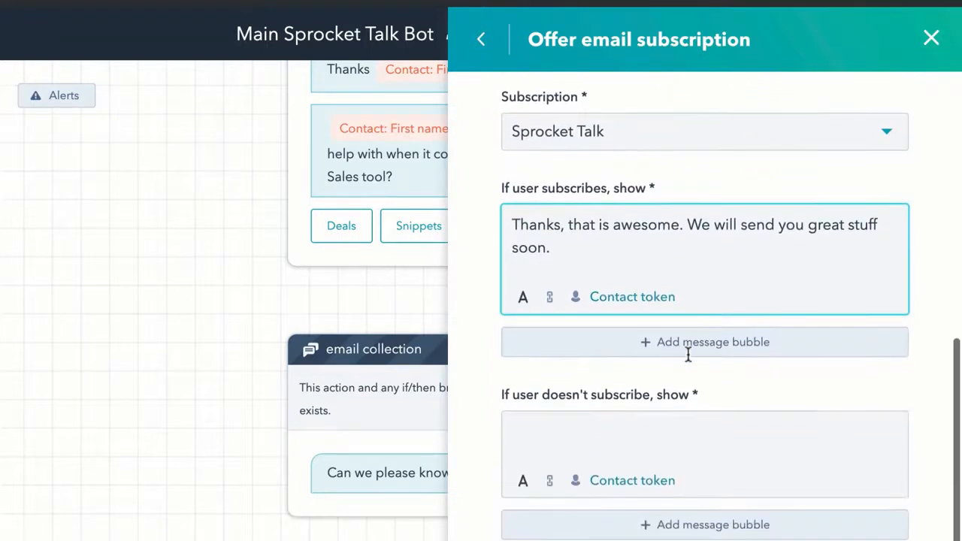
pyautogui.click(539, 427)
pyautogui.write('No worries, we get it. You may want to check out our private Sprocket Talk Facebook group for more help in the future.')
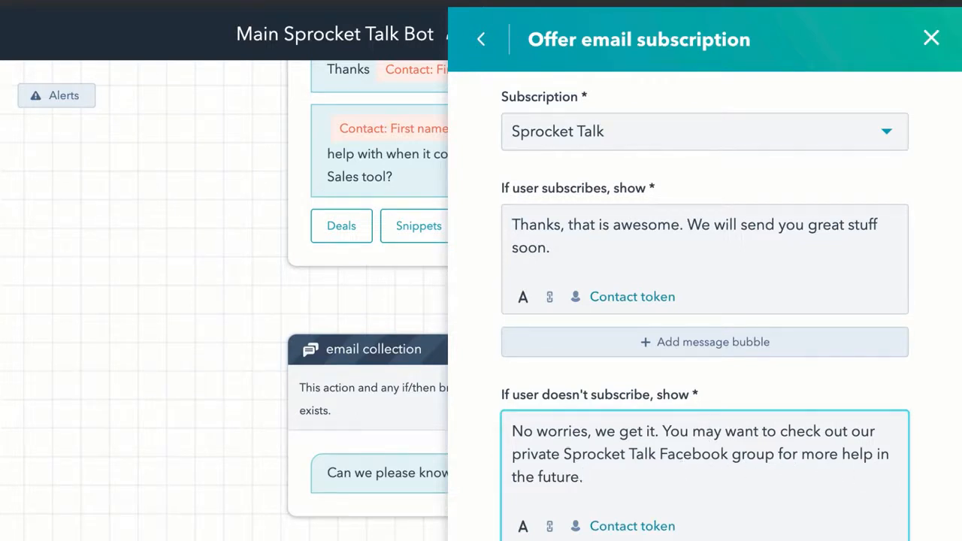
# Step: Save the subscription offer, then start a preview chat answering Sales and a first name
pyautogui.click(536, 540)
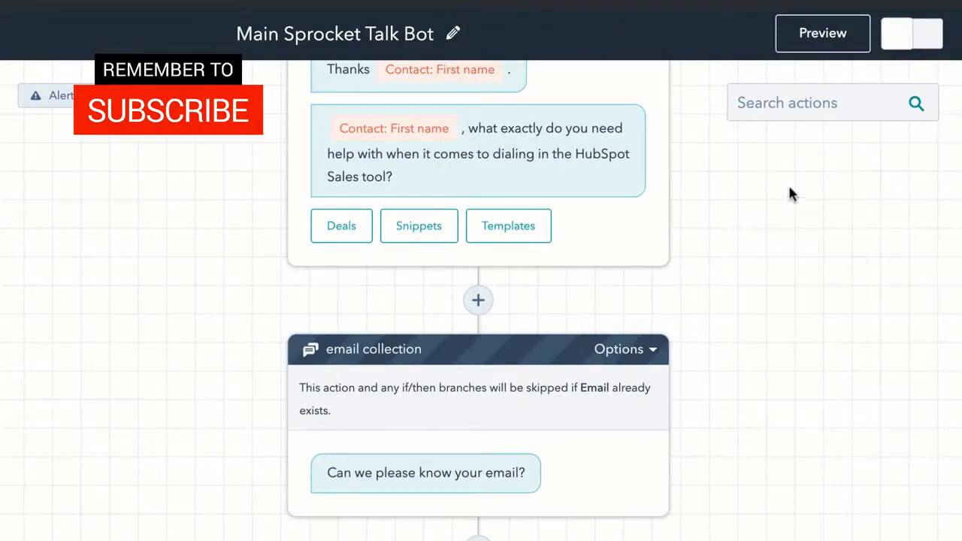
pyautogui.click(824, 34)
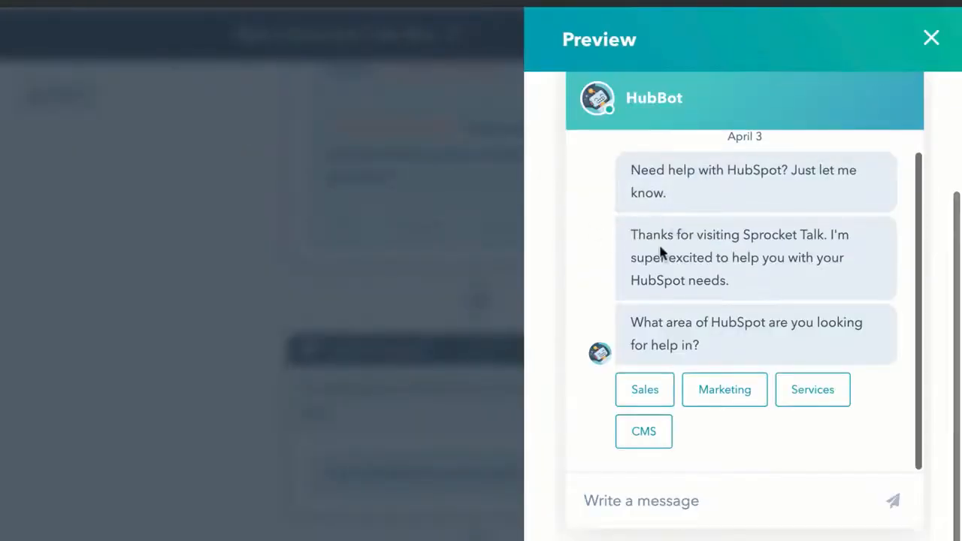
pyautogui.click(648, 391)
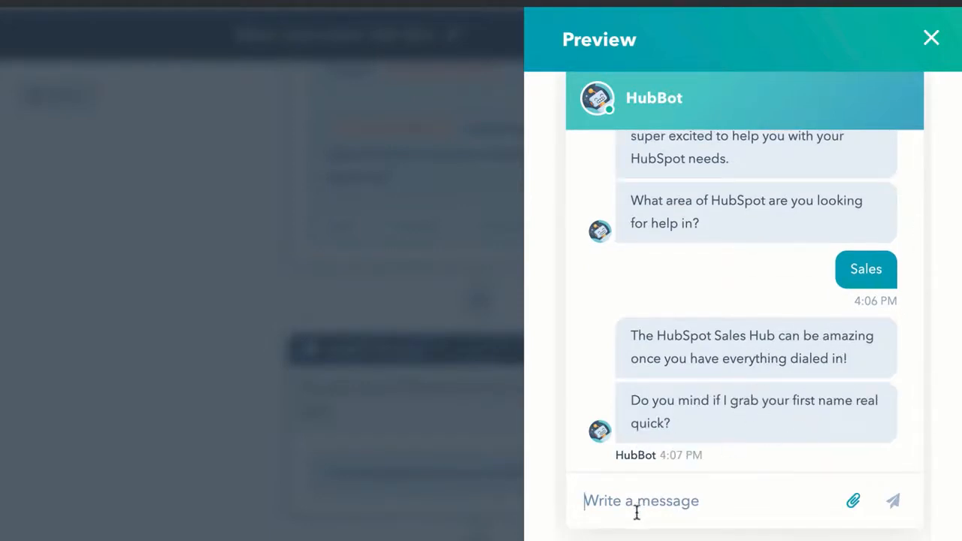
pyautogui.write('George')
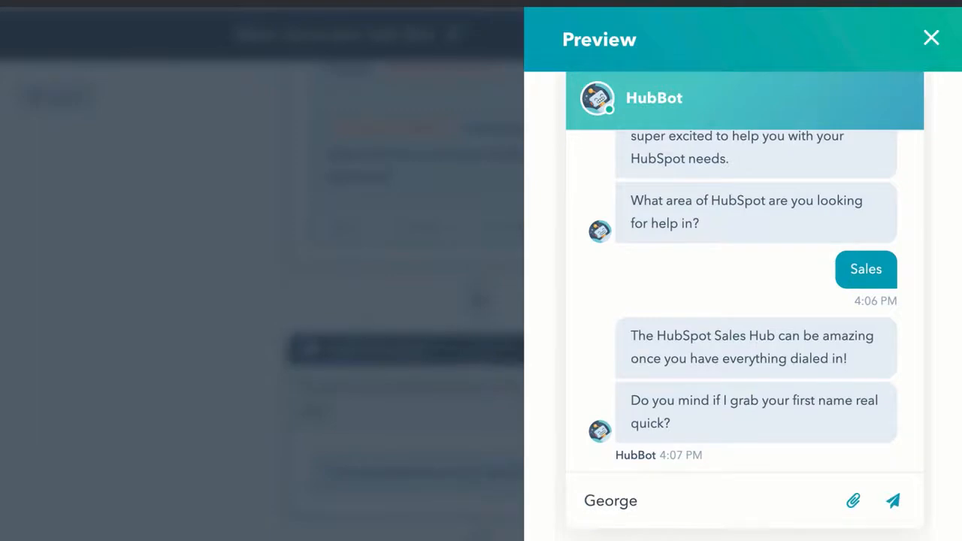
pyautogui.press('Return')
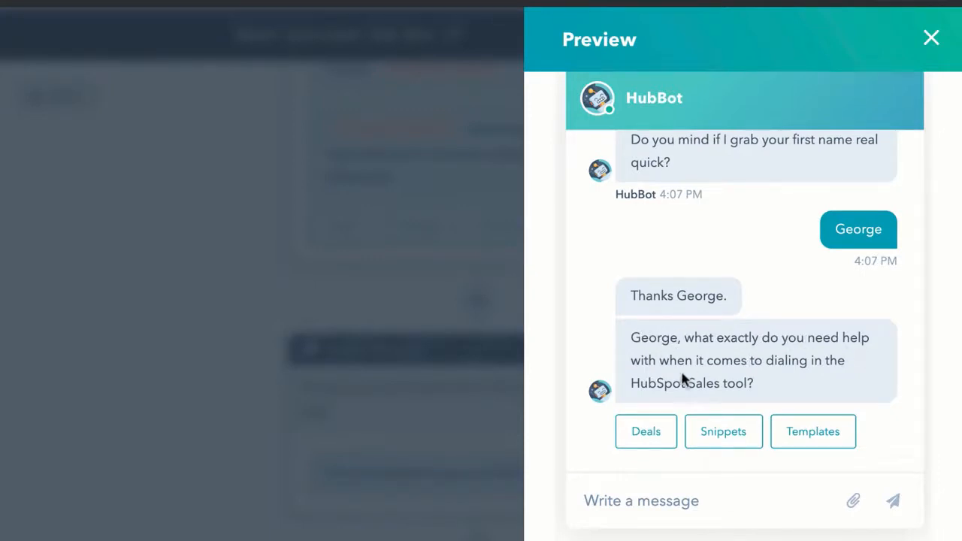
# Step: Pick Deals in the preview and send a test email address to the bot
pyautogui.click(645, 430)
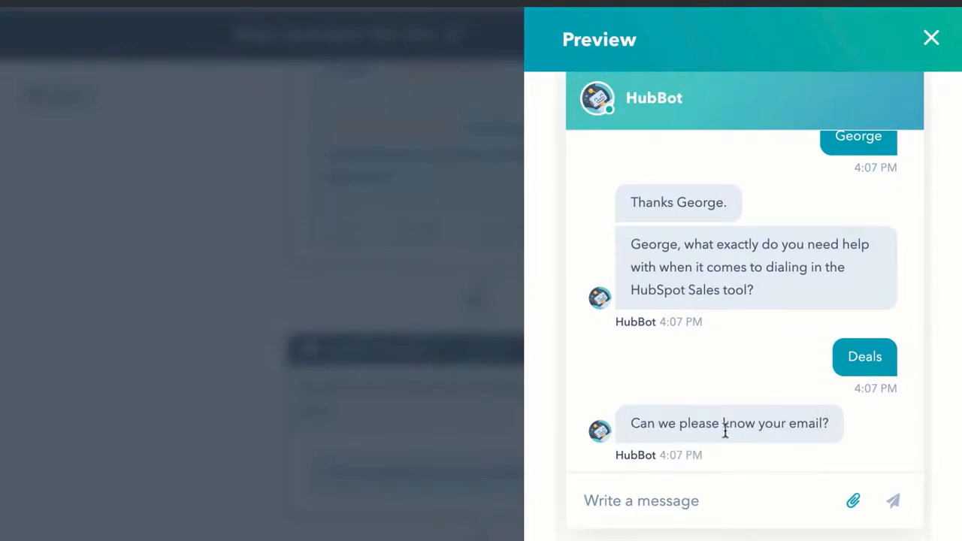
pyautogui.click(681, 491)
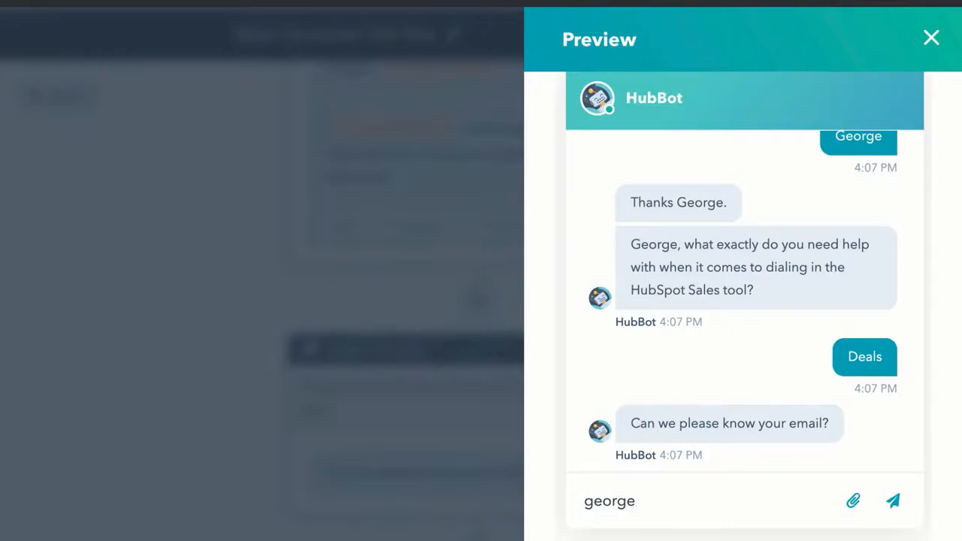
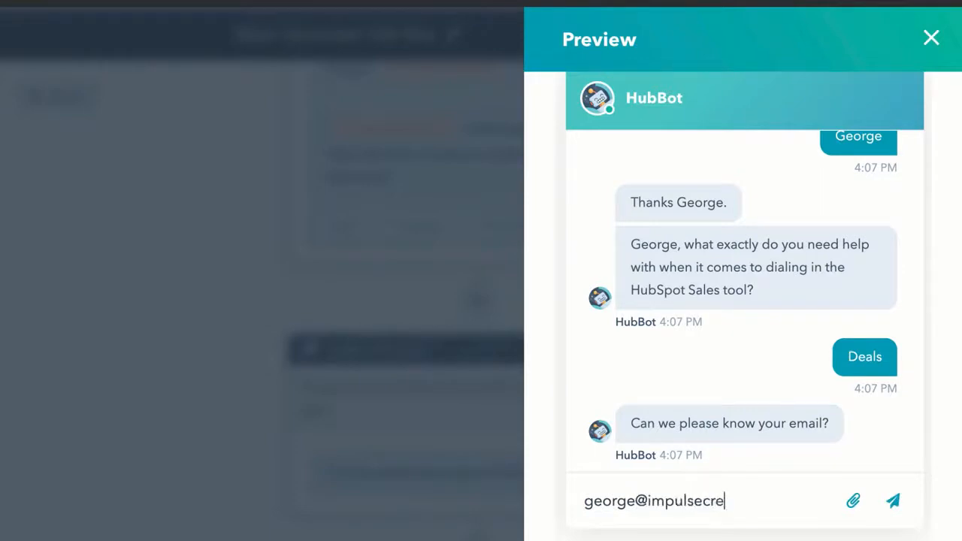
pyautogui.press('Return')
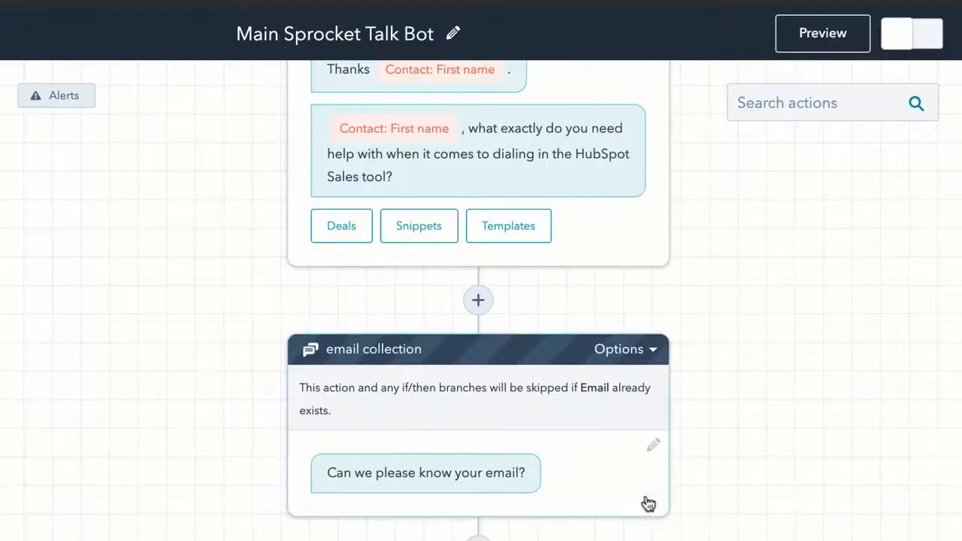
# Step: Enable 'Show legitimate interest privacy text' in the Give the subscription offer settings
pyautogui.scroll(-2, 516, 430)
pyautogui.scroll(-2, 531, 460)
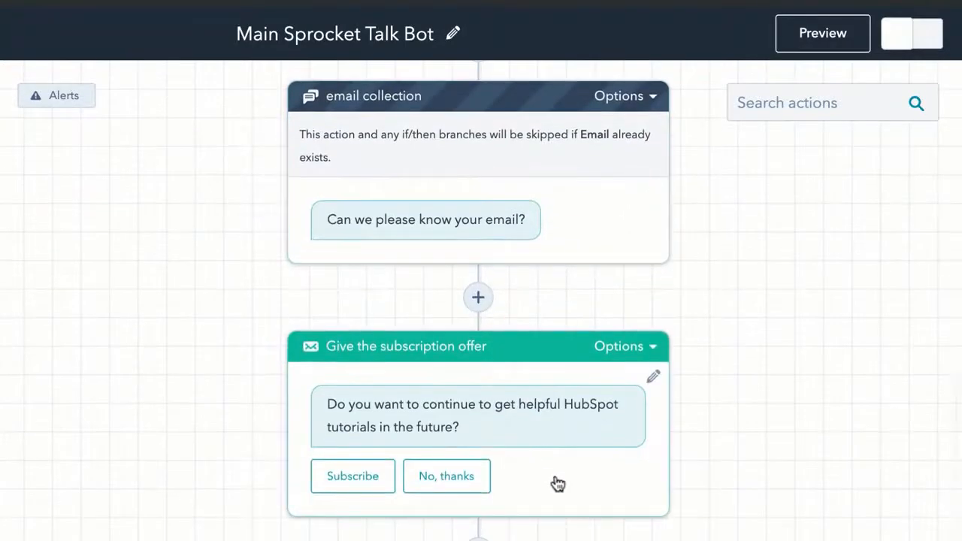
pyautogui.click(556, 483)
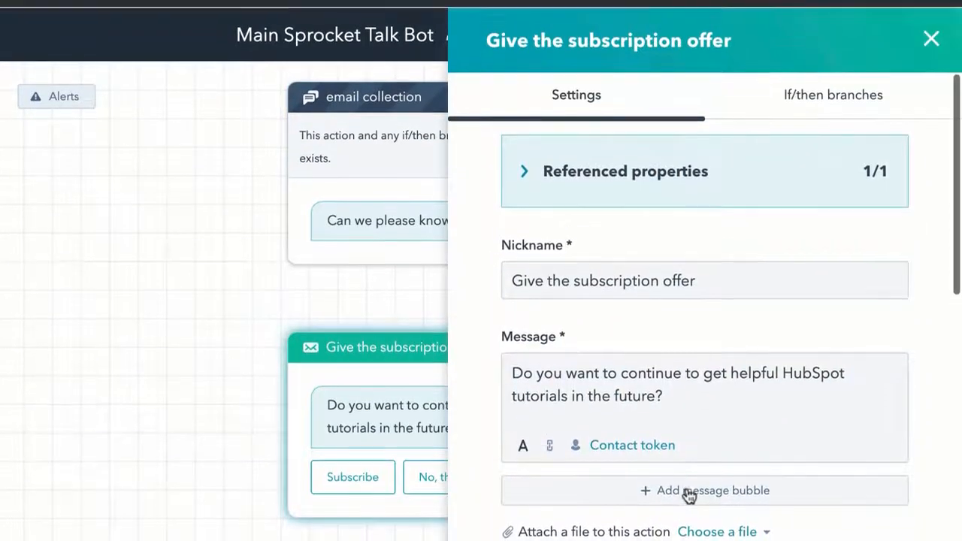
pyautogui.scroll(-3, 688, 495)
pyautogui.click(517, 365)
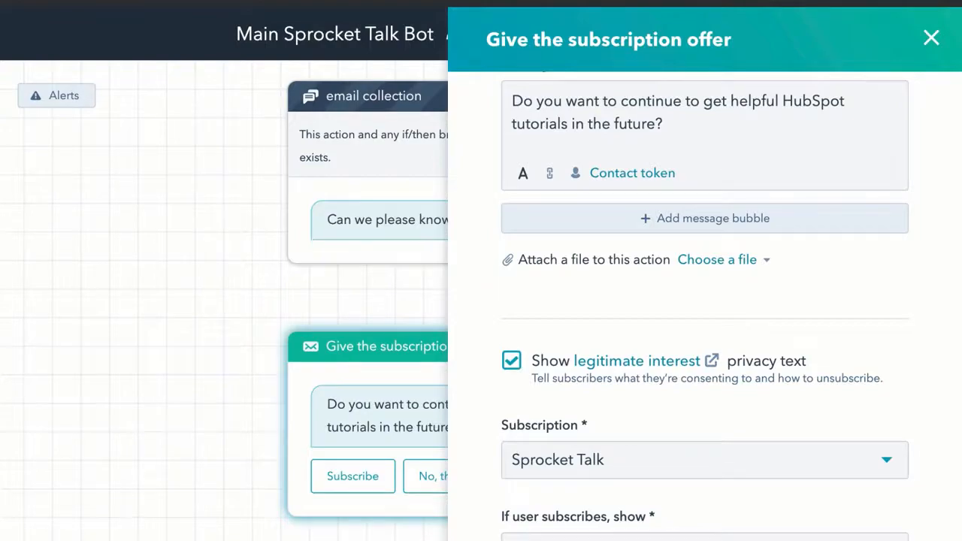
# Step: Run a fresh preview answering Sales, a first name, Deals and a test email address
pyautogui.click(814, 38)
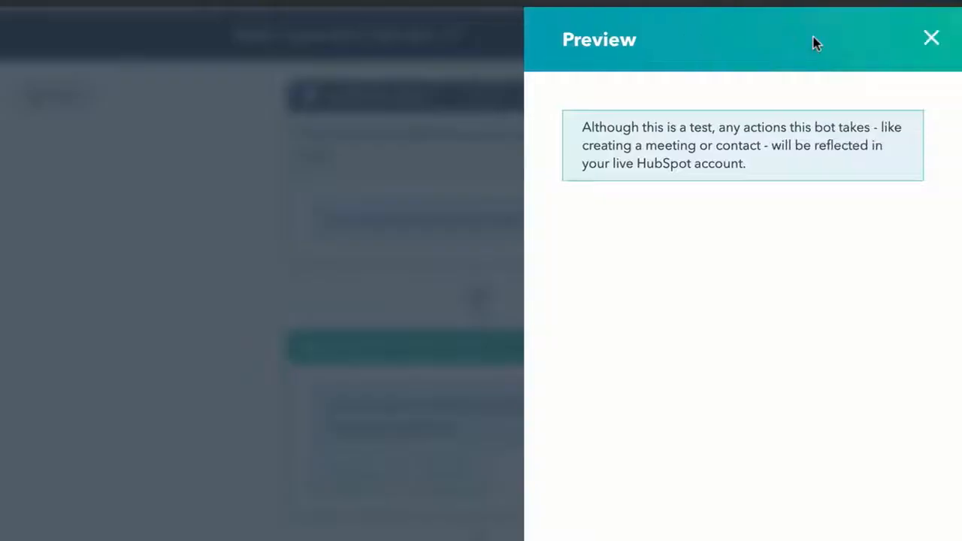
pyautogui.click(656, 394)
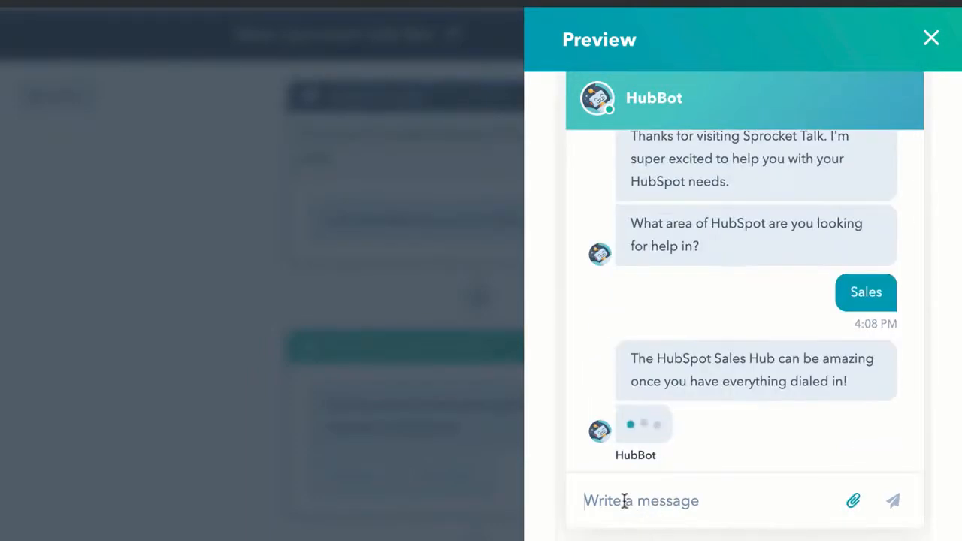
pyautogui.write('G')
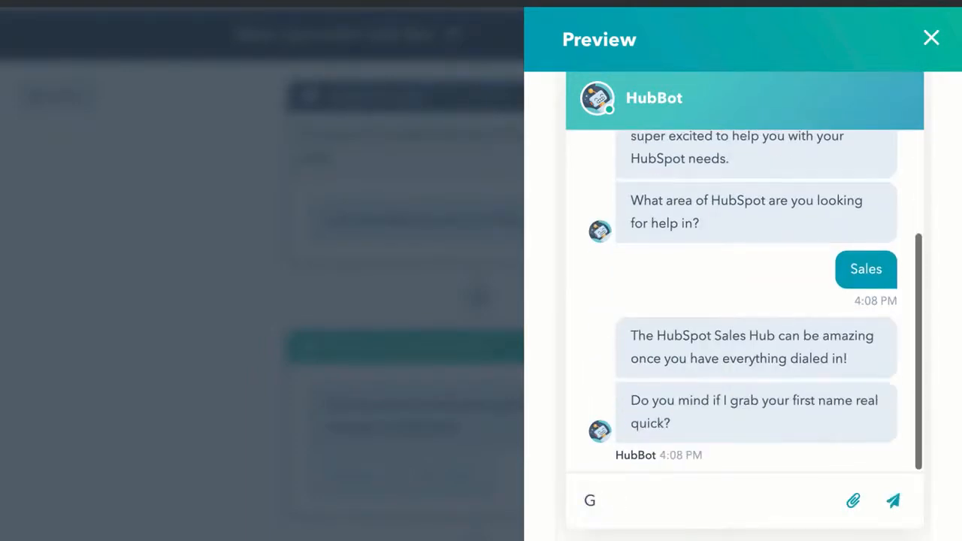
pyautogui.press('Return')
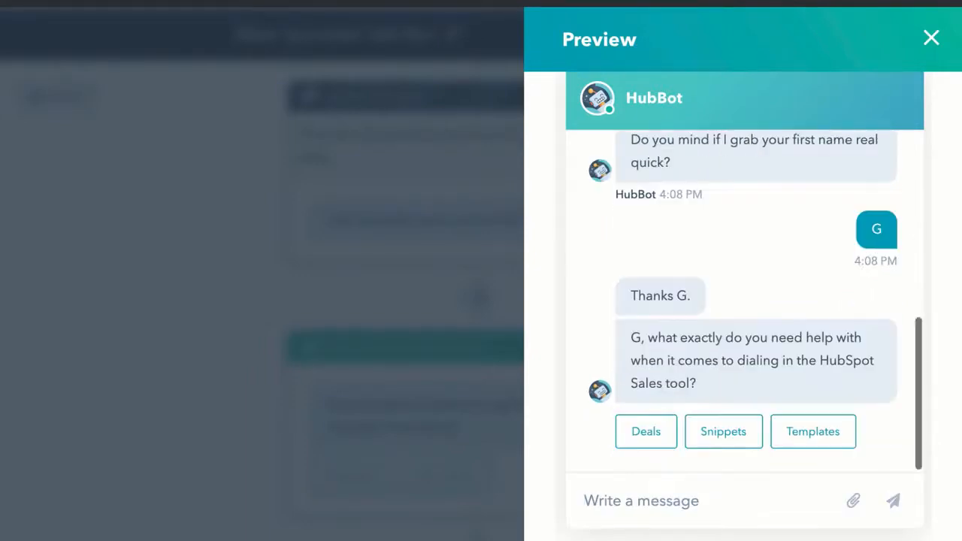
pyautogui.click(647, 431)
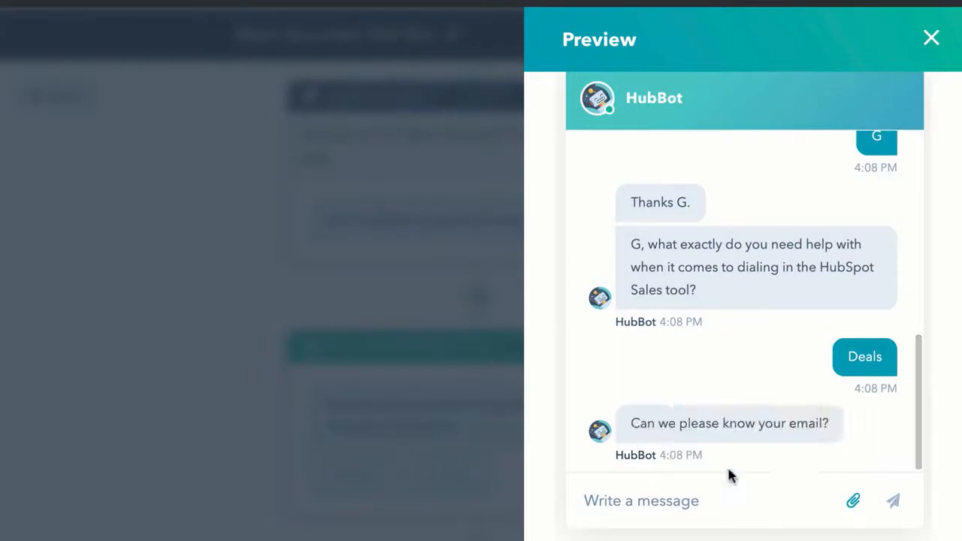
pyautogui.click(698, 495)
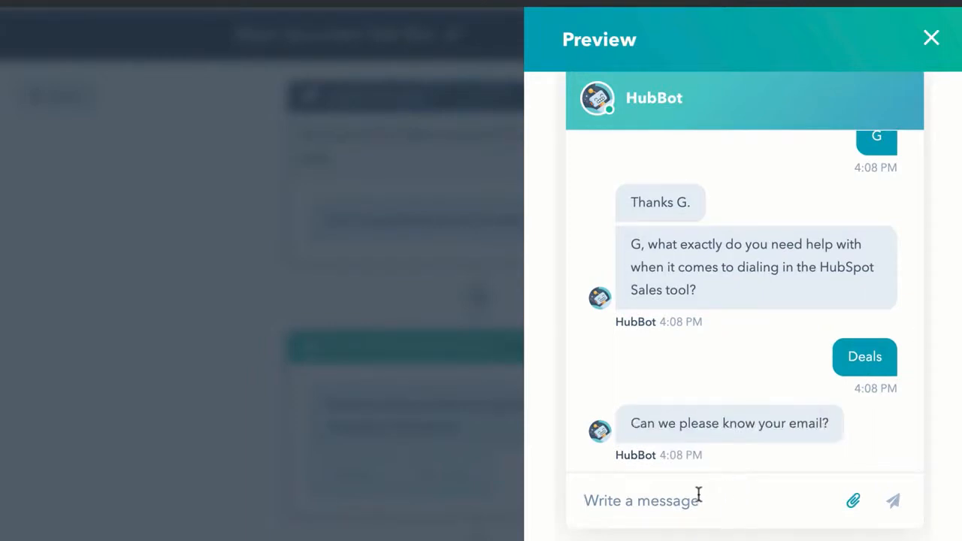
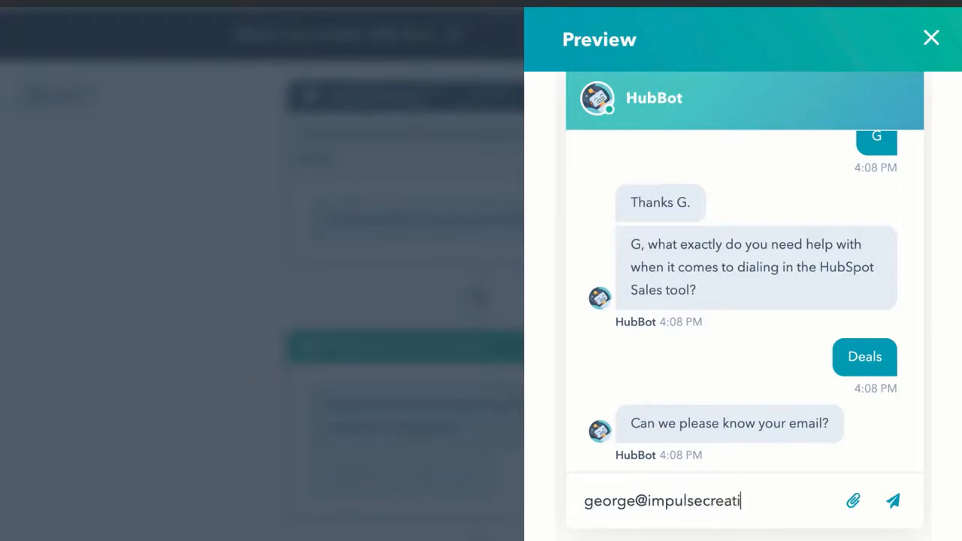
pyautogui.press('Return')
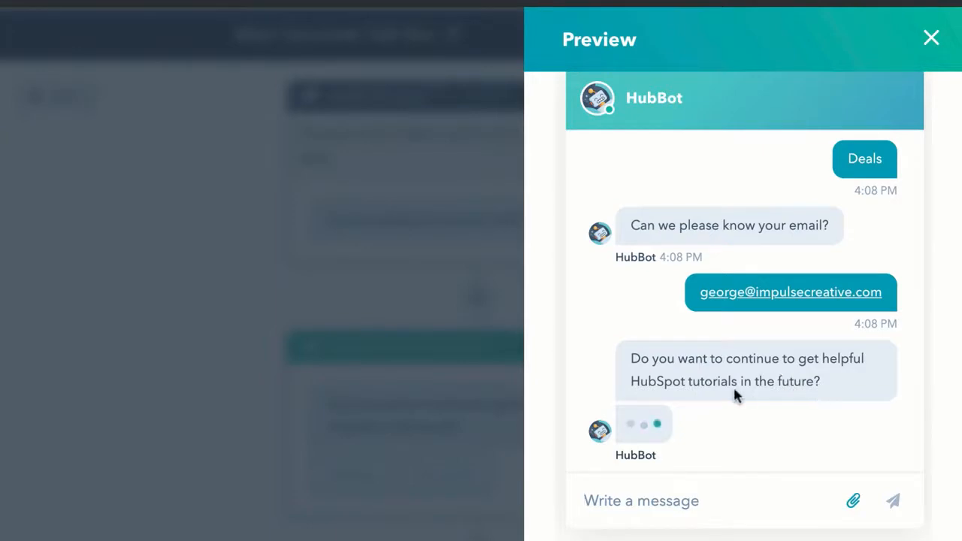
# Step: Check the privacy notice with the tutorial offer and choose Subscribe to get the thank-you
pyautogui.scroll(1, 686, 346)
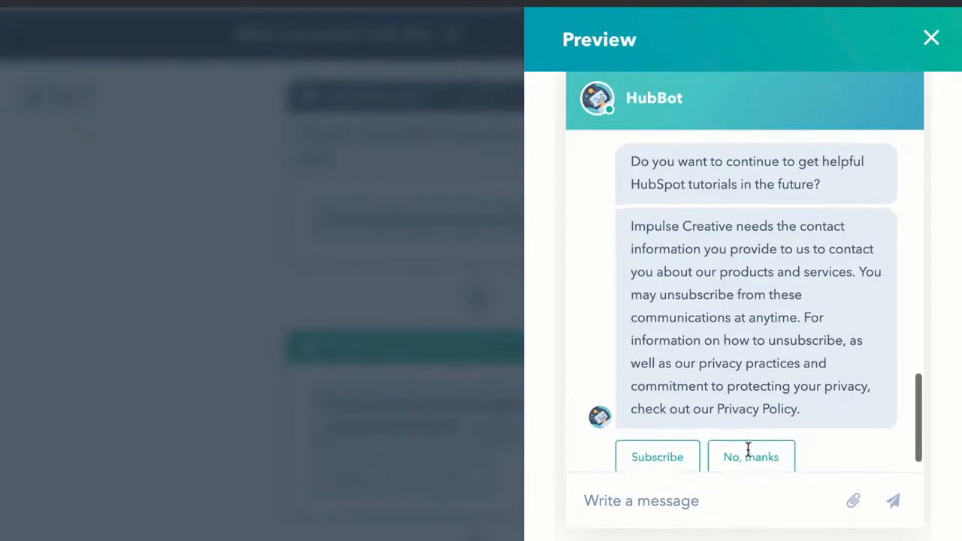
pyautogui.scroll(3, 687, 331)
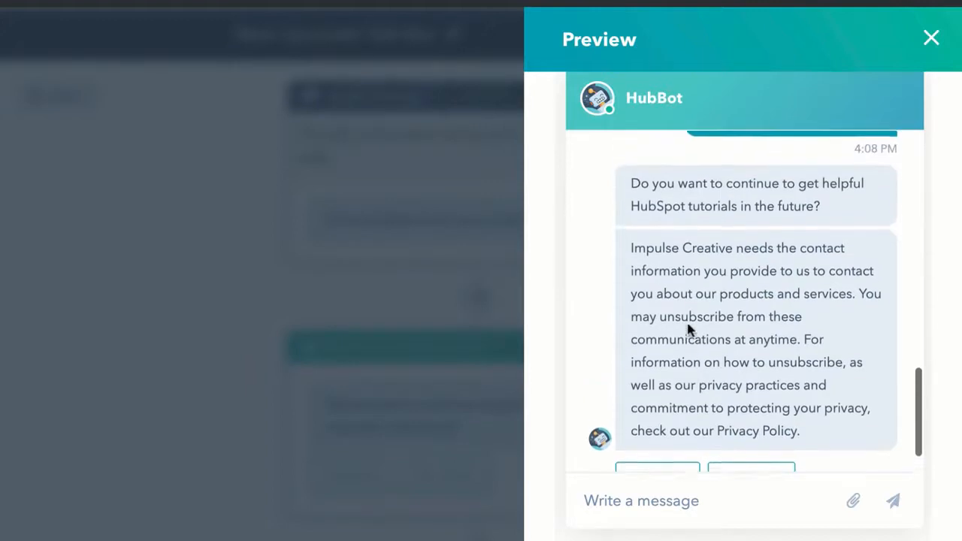
pyautogui.scroll(-2, 688, 331)
pyautogui.scroll(-1, 688, 331)
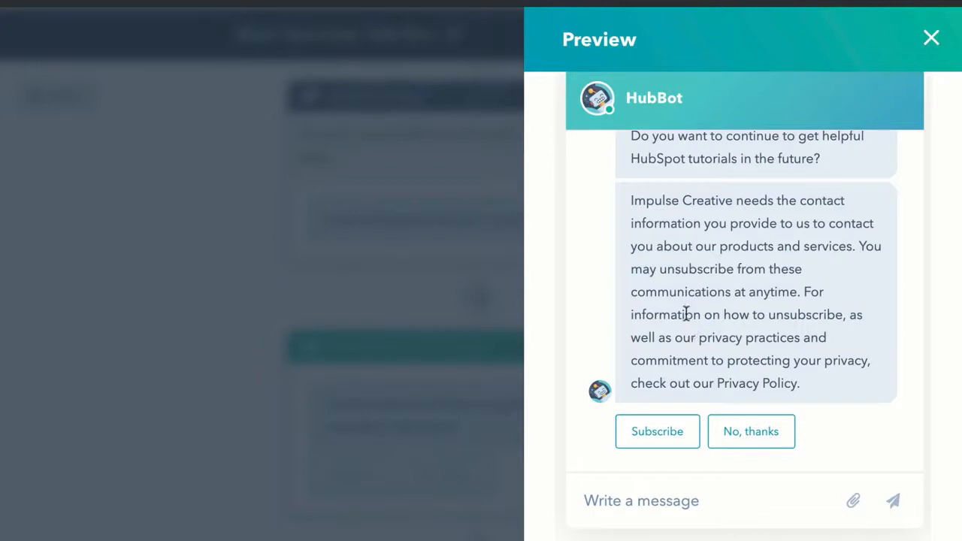
pyautogui.click(658, 433)
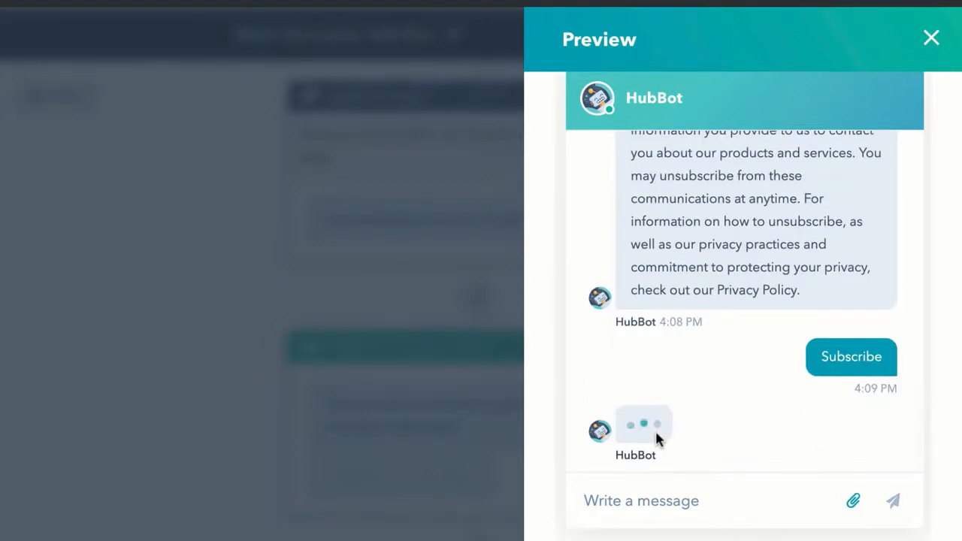
pyautogui.scroll(-1, 673, 398)
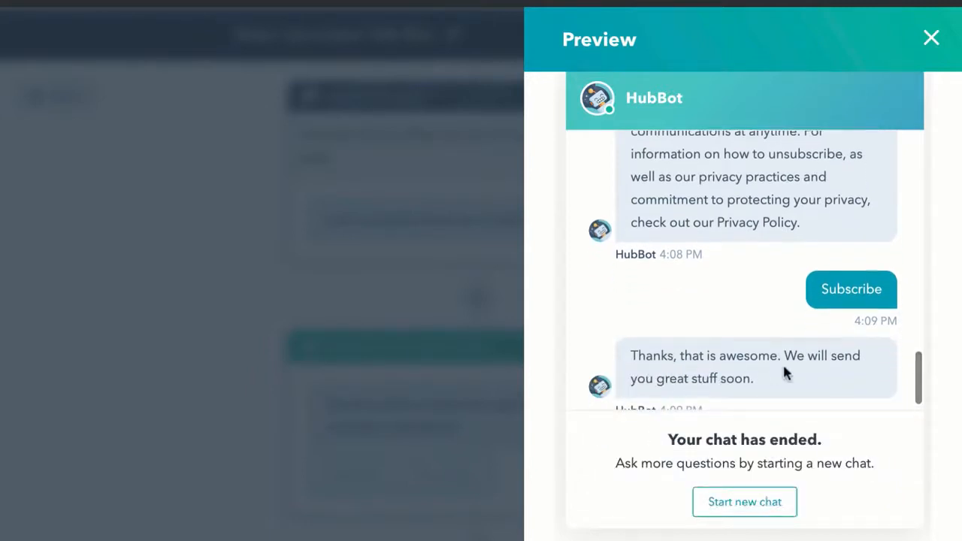
pyautogui.scroll(-1, 779, 363)
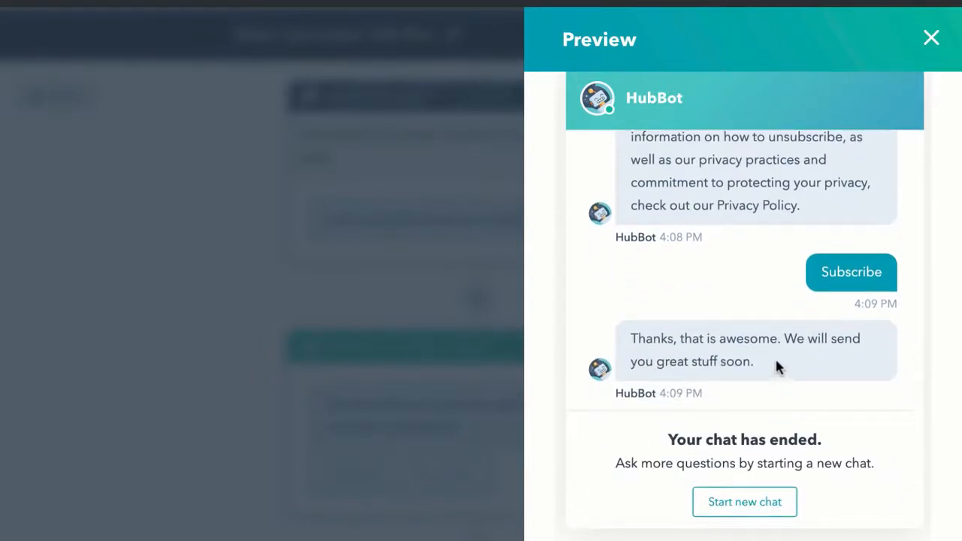